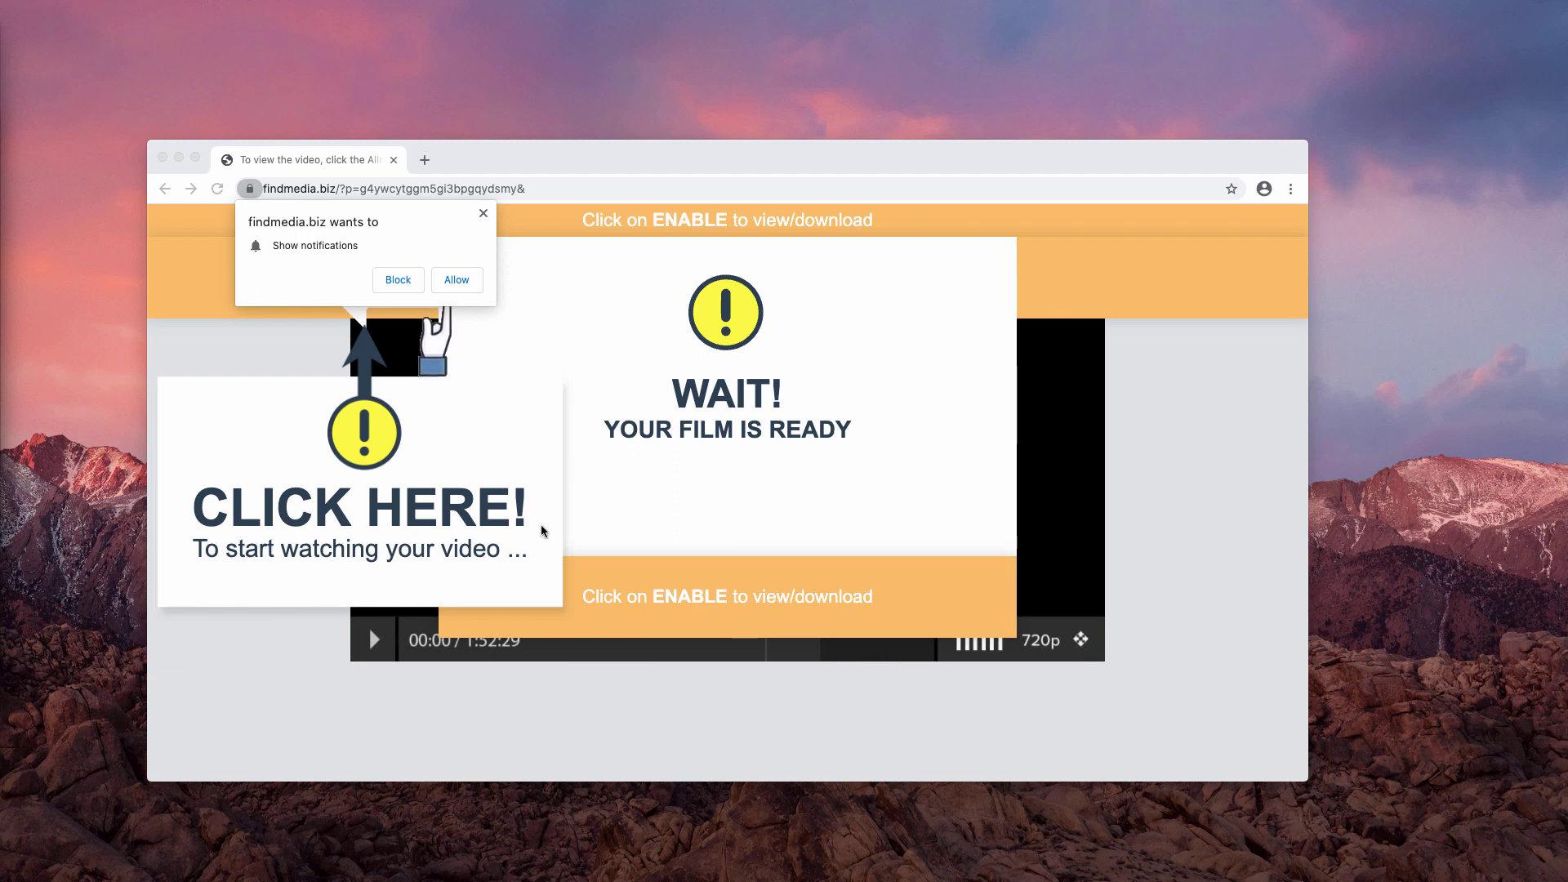
Allow findmedia.biz to show notifications in Chromium
click(455, 280)
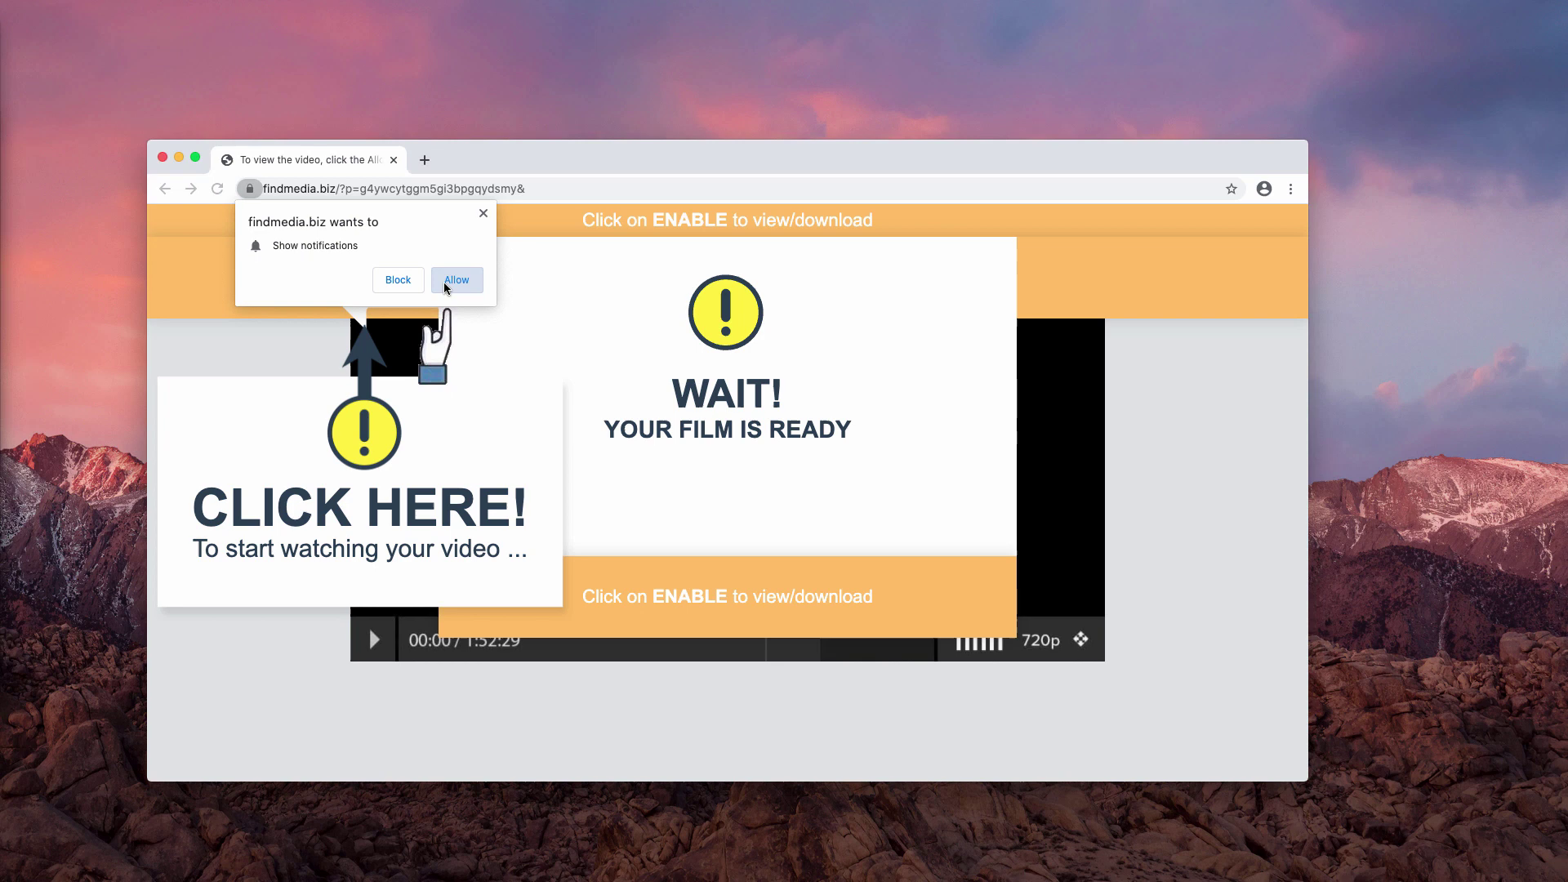
drag(508, 162, 504, 169)
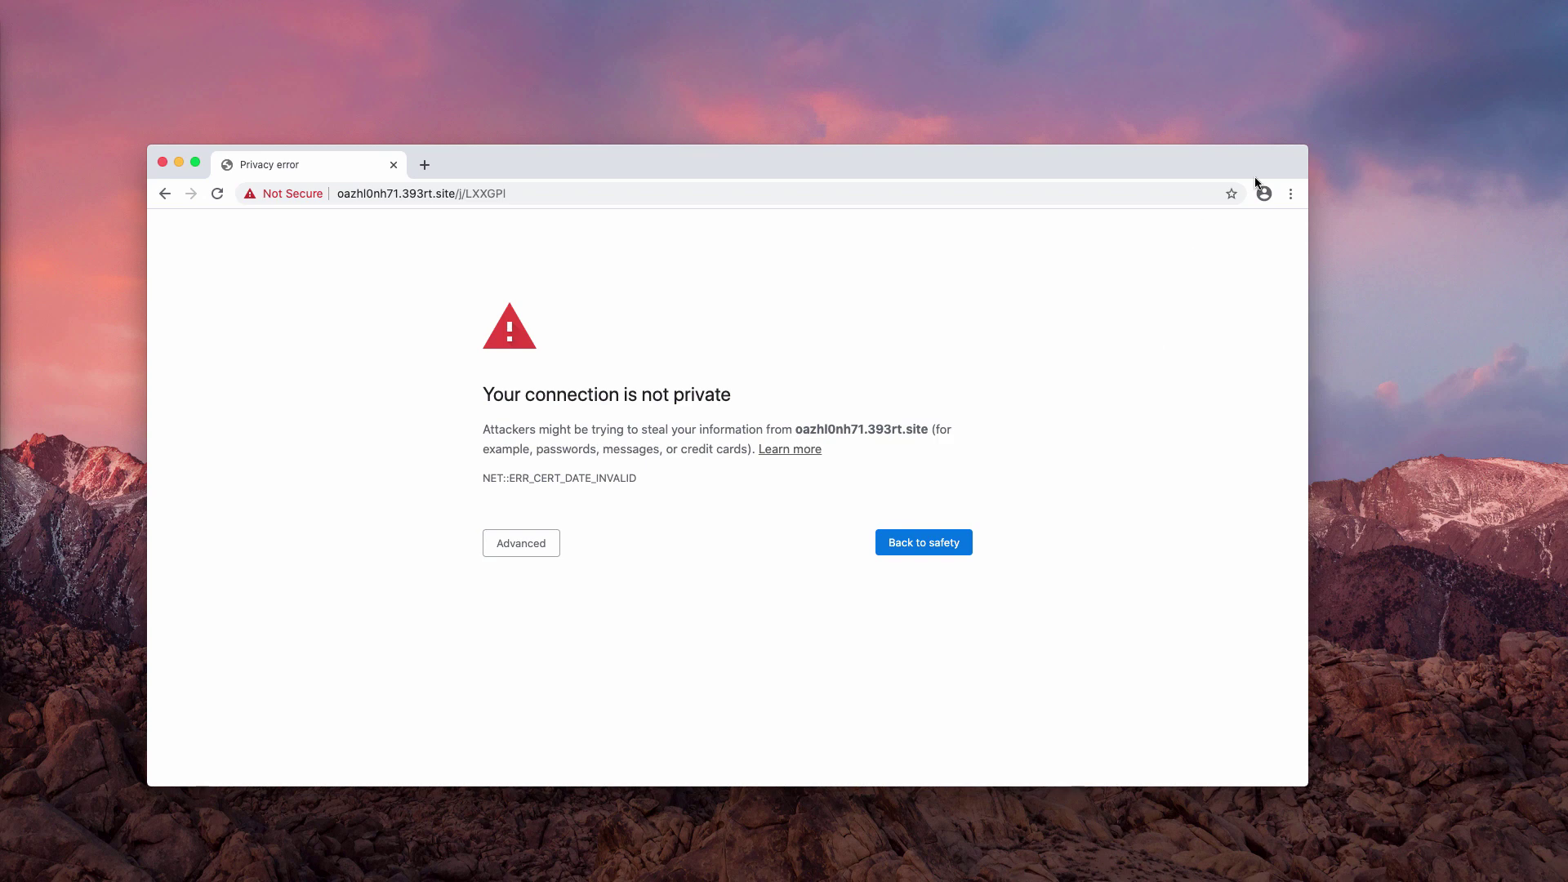
Go to Chromium's Settings > Site Settings > Notifications permissions page
drag(1036, 148, 1035, 151)
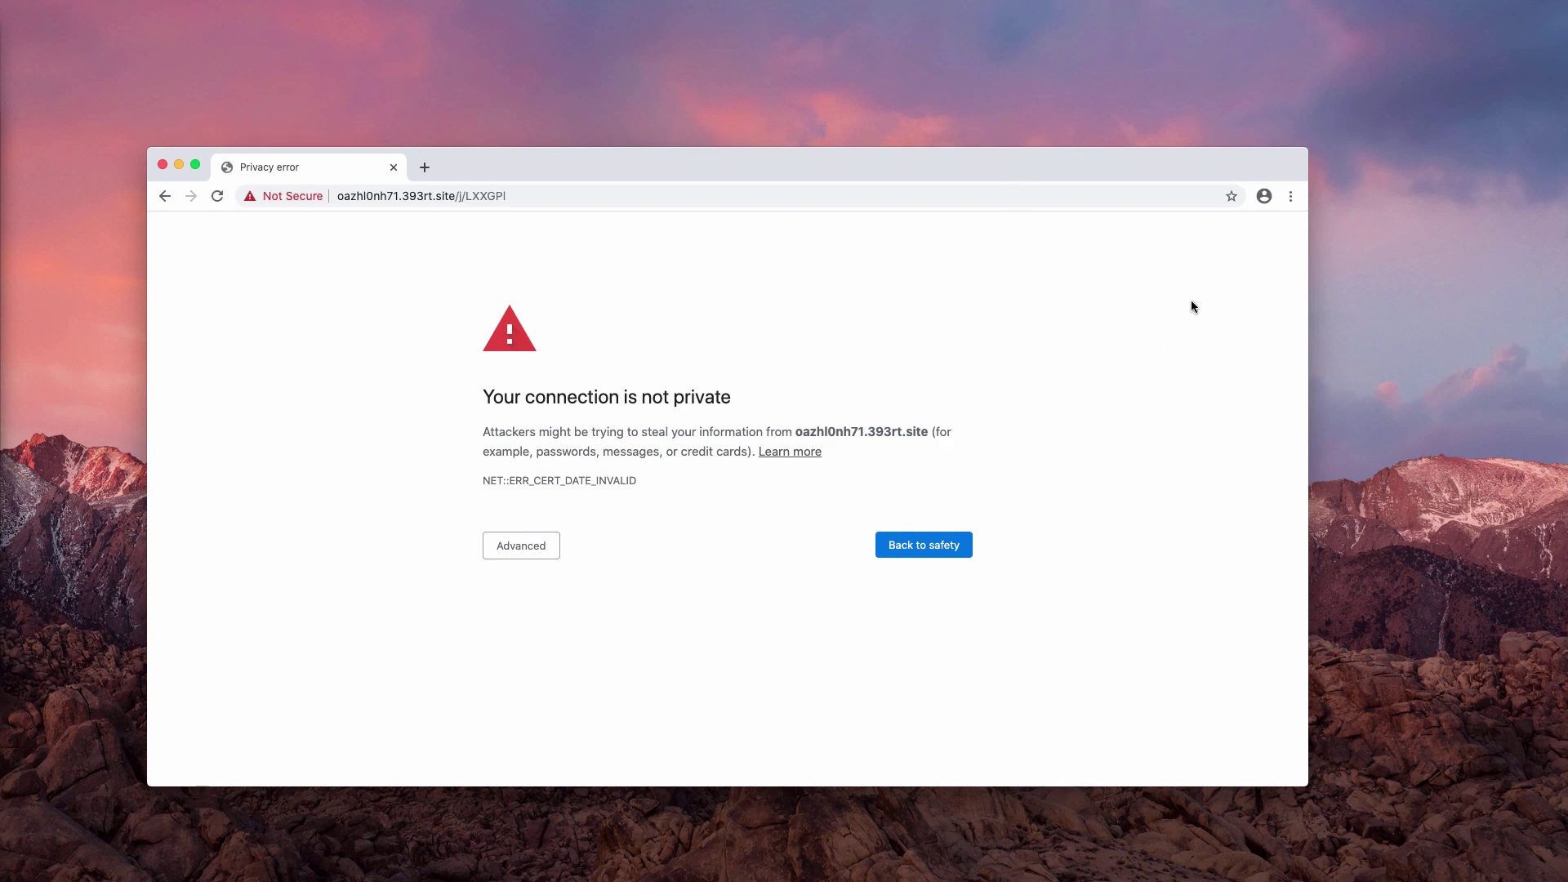
click(1291, 196)
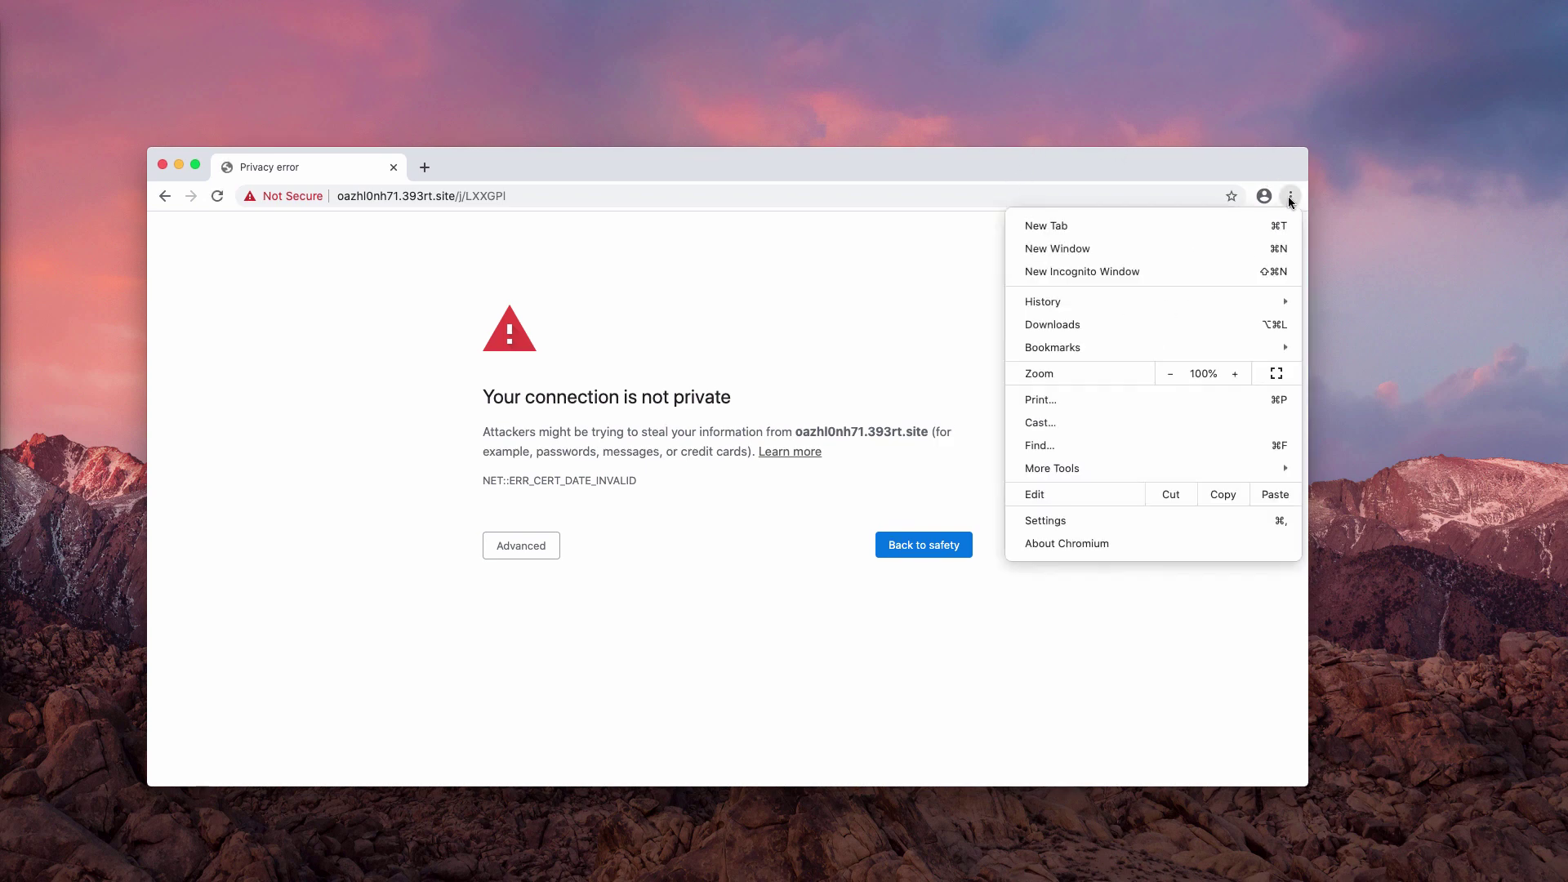
click(1070, 520)
scroll(900, 508, down, 5)
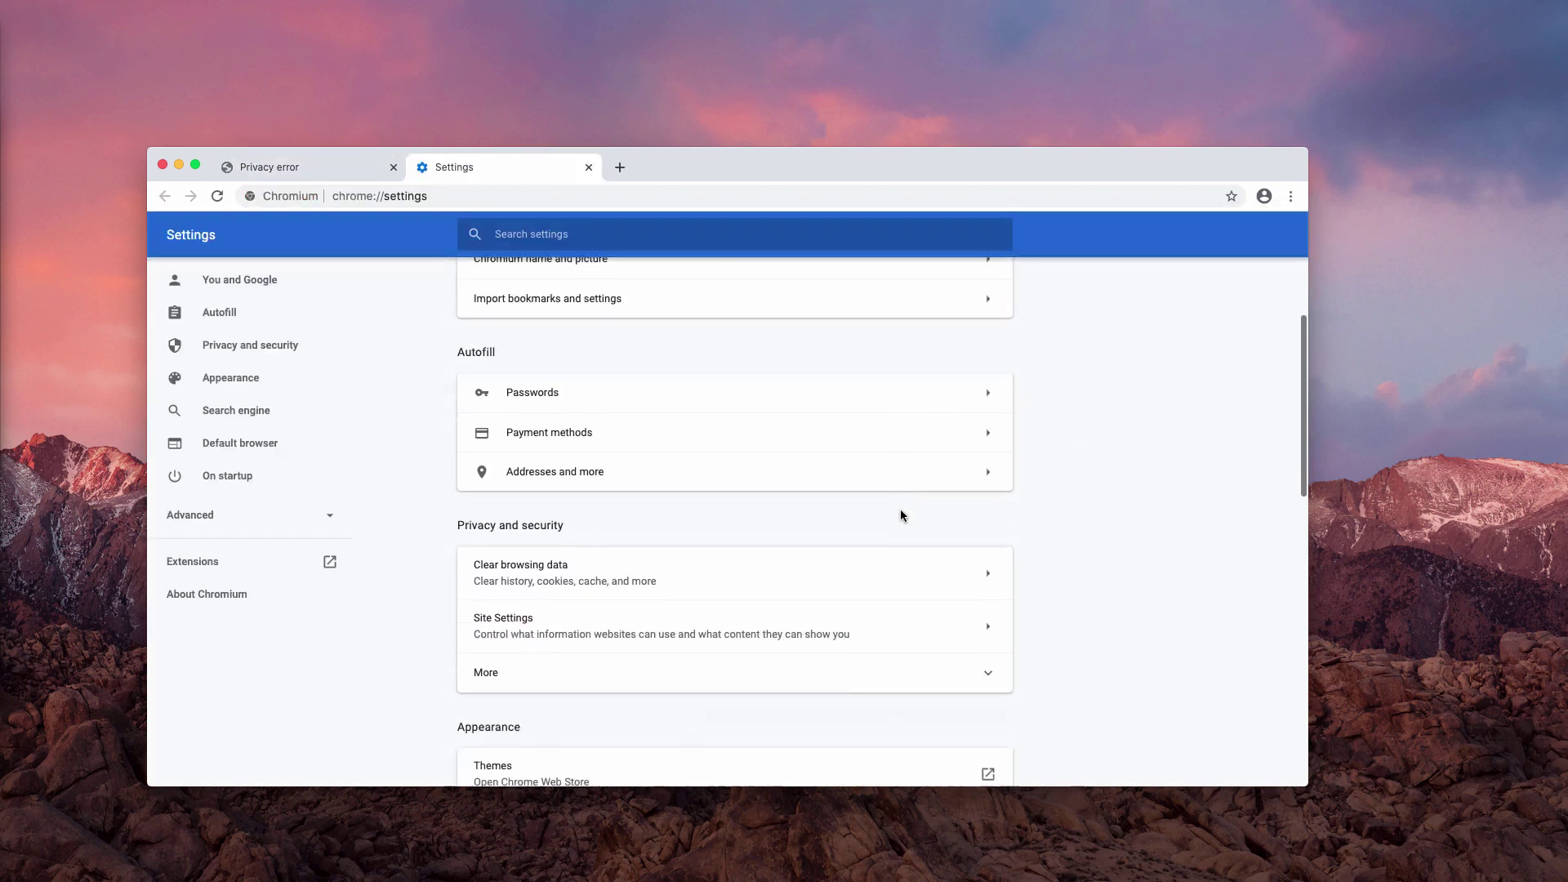
click(553, 497)
scroll(588, 602, down, 3)
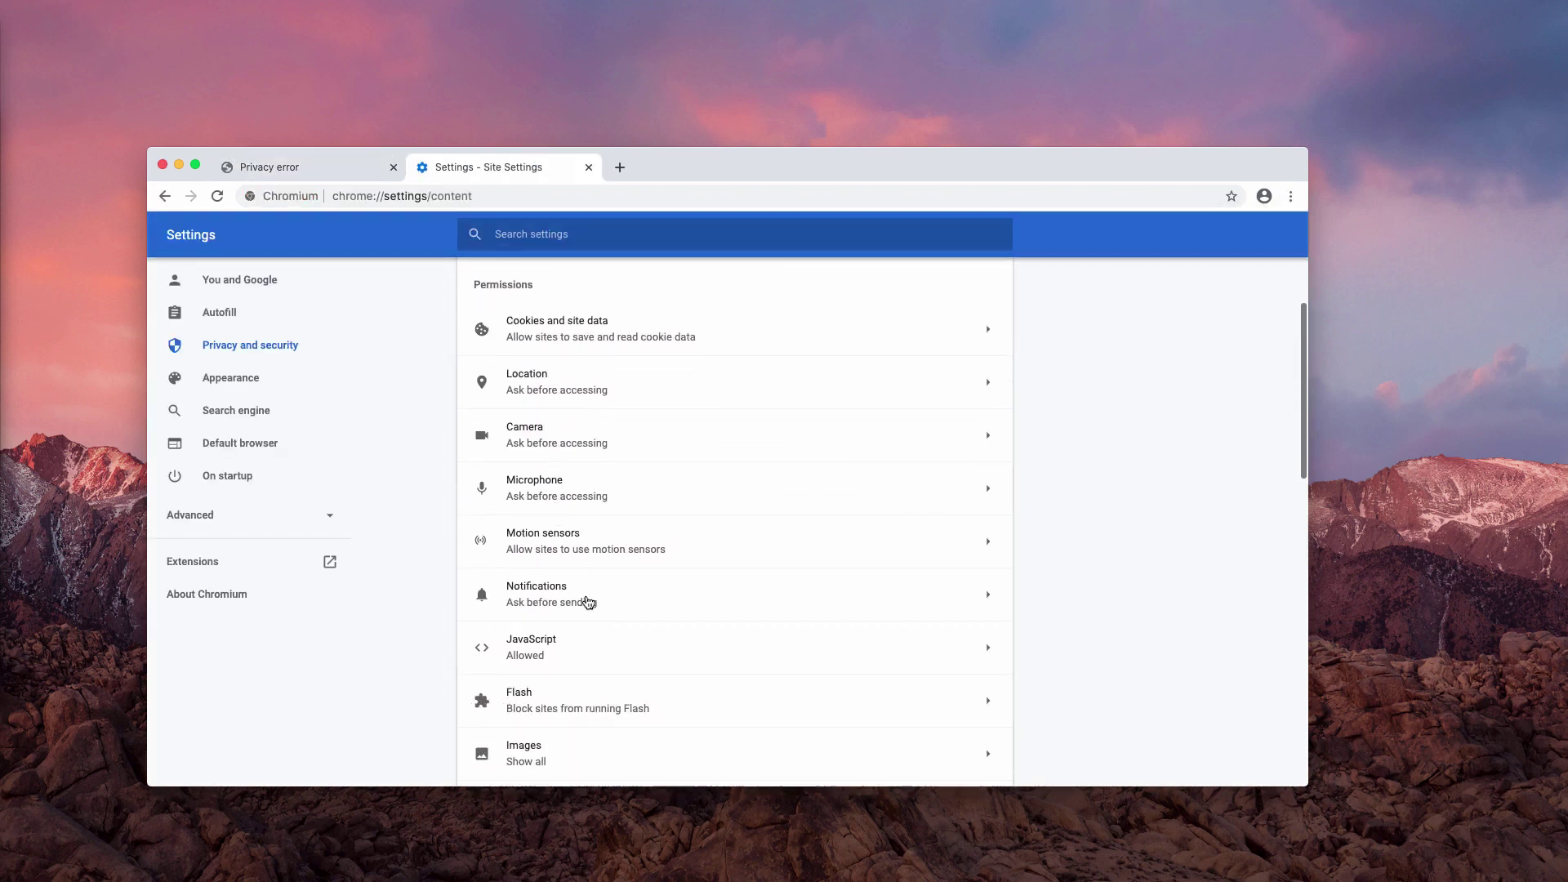
click(588, 602)
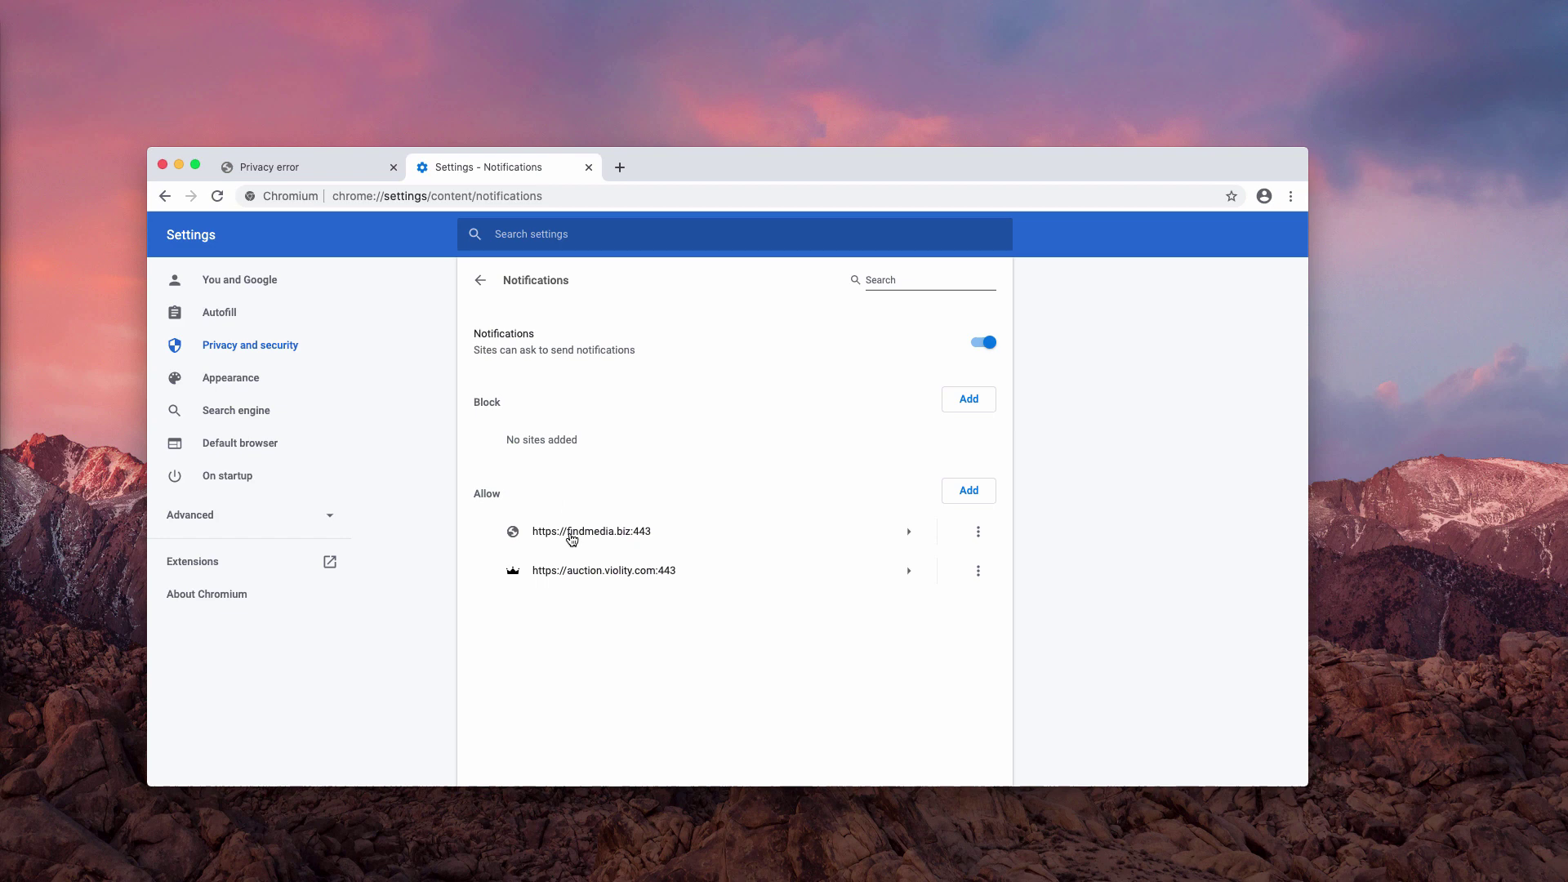
drag(502, 494, 481, 494)
click(513, 501)
Remove findmedia.biz and auction.violity.com from the sites allowed to send notifications
click(979, 533)
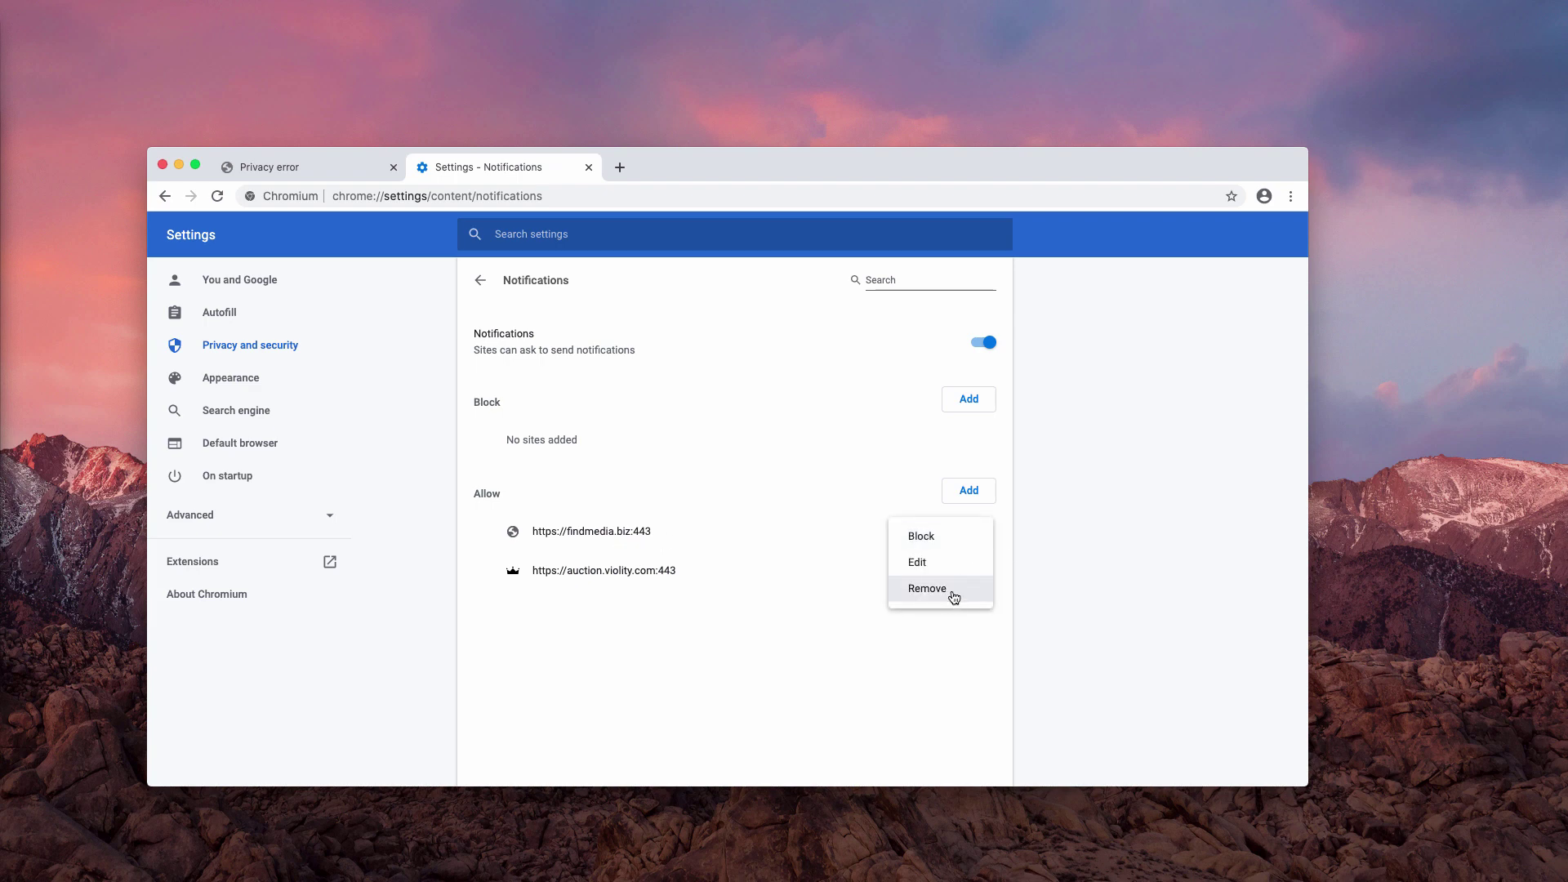
click(928, 589)
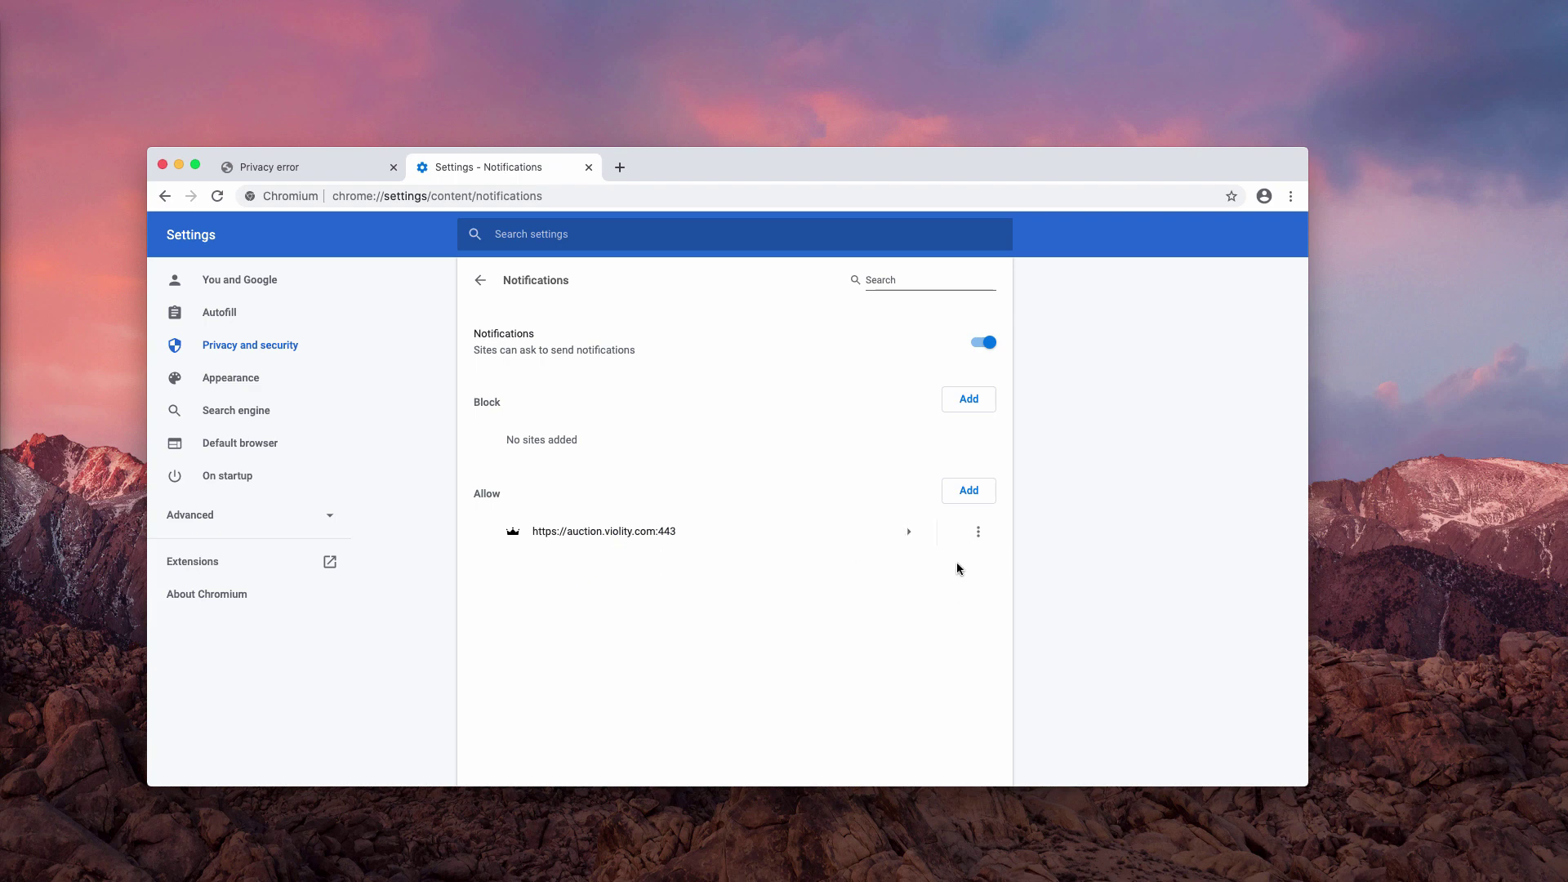
click(978, 532)
click(947, 588)
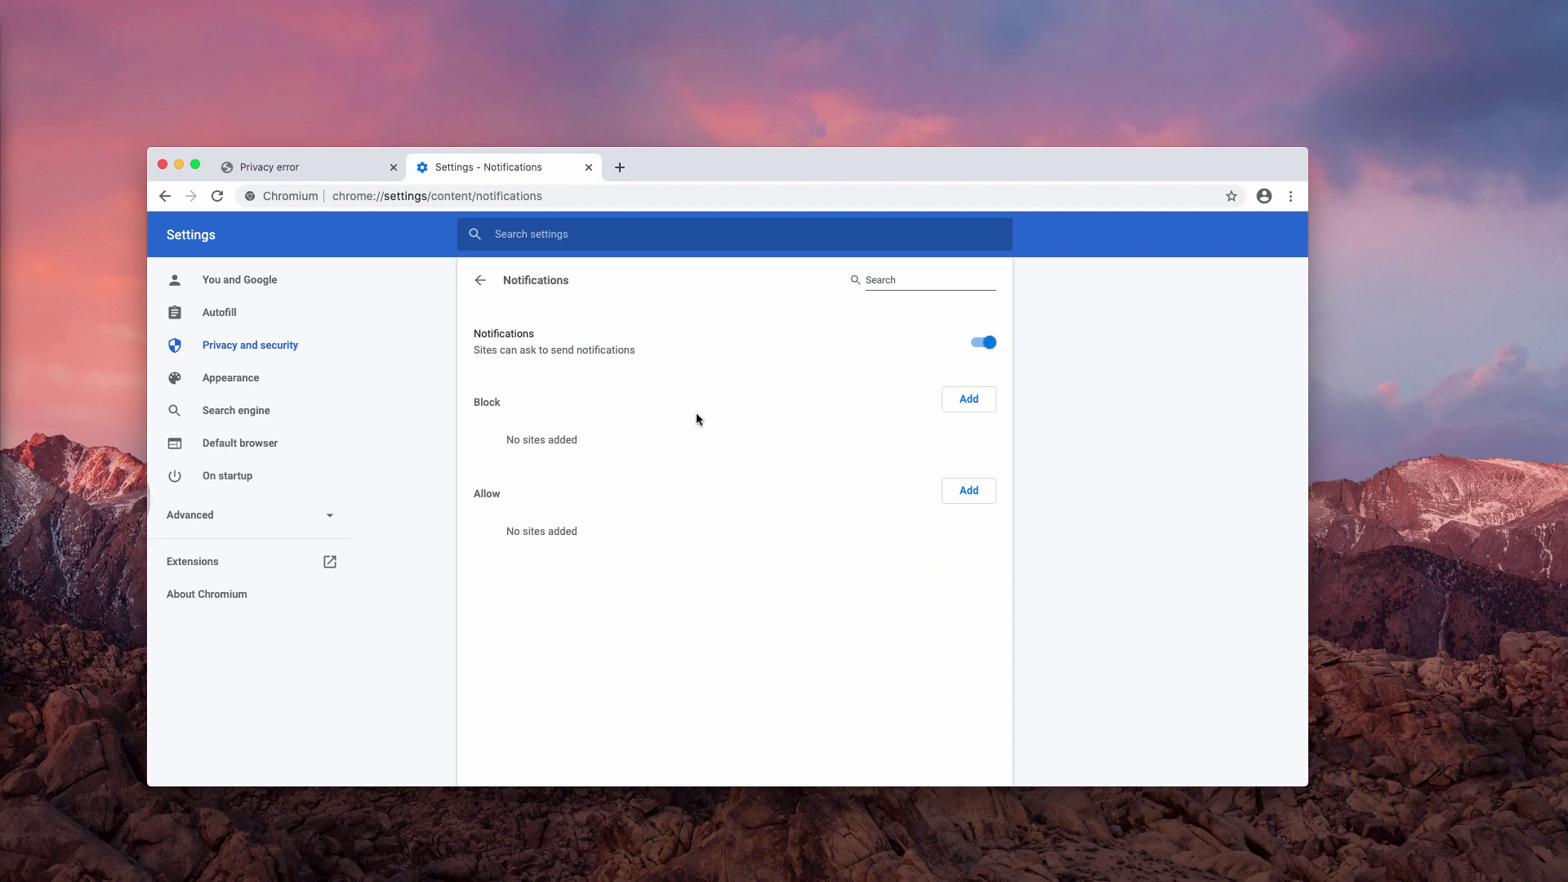
Load combocleaner.com from Chromium's address bar and show its full URL
click(540, 195)
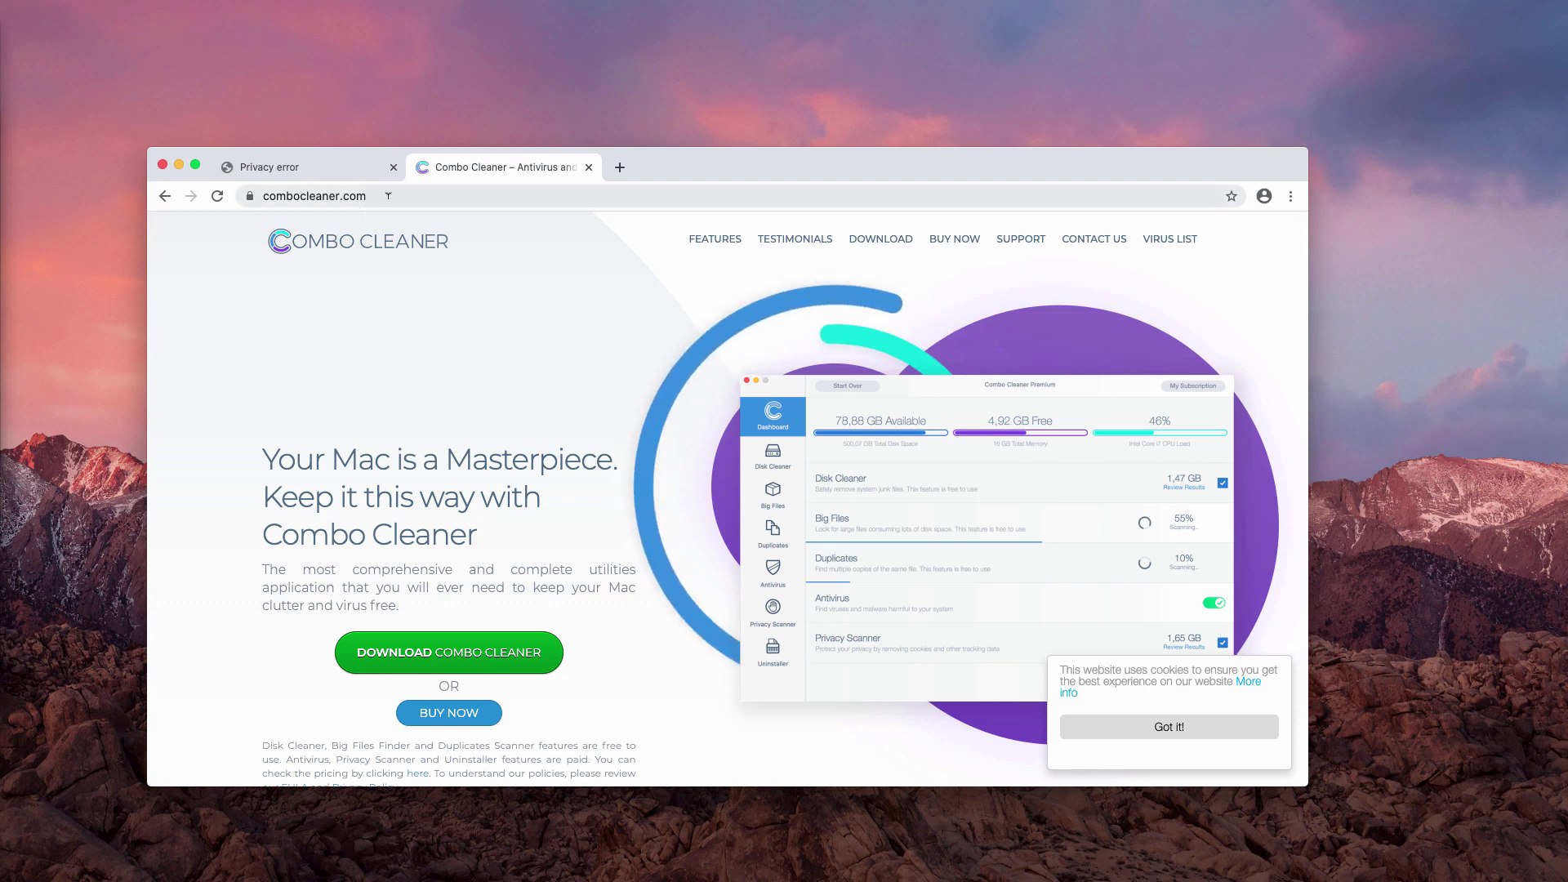
click(334, 196)
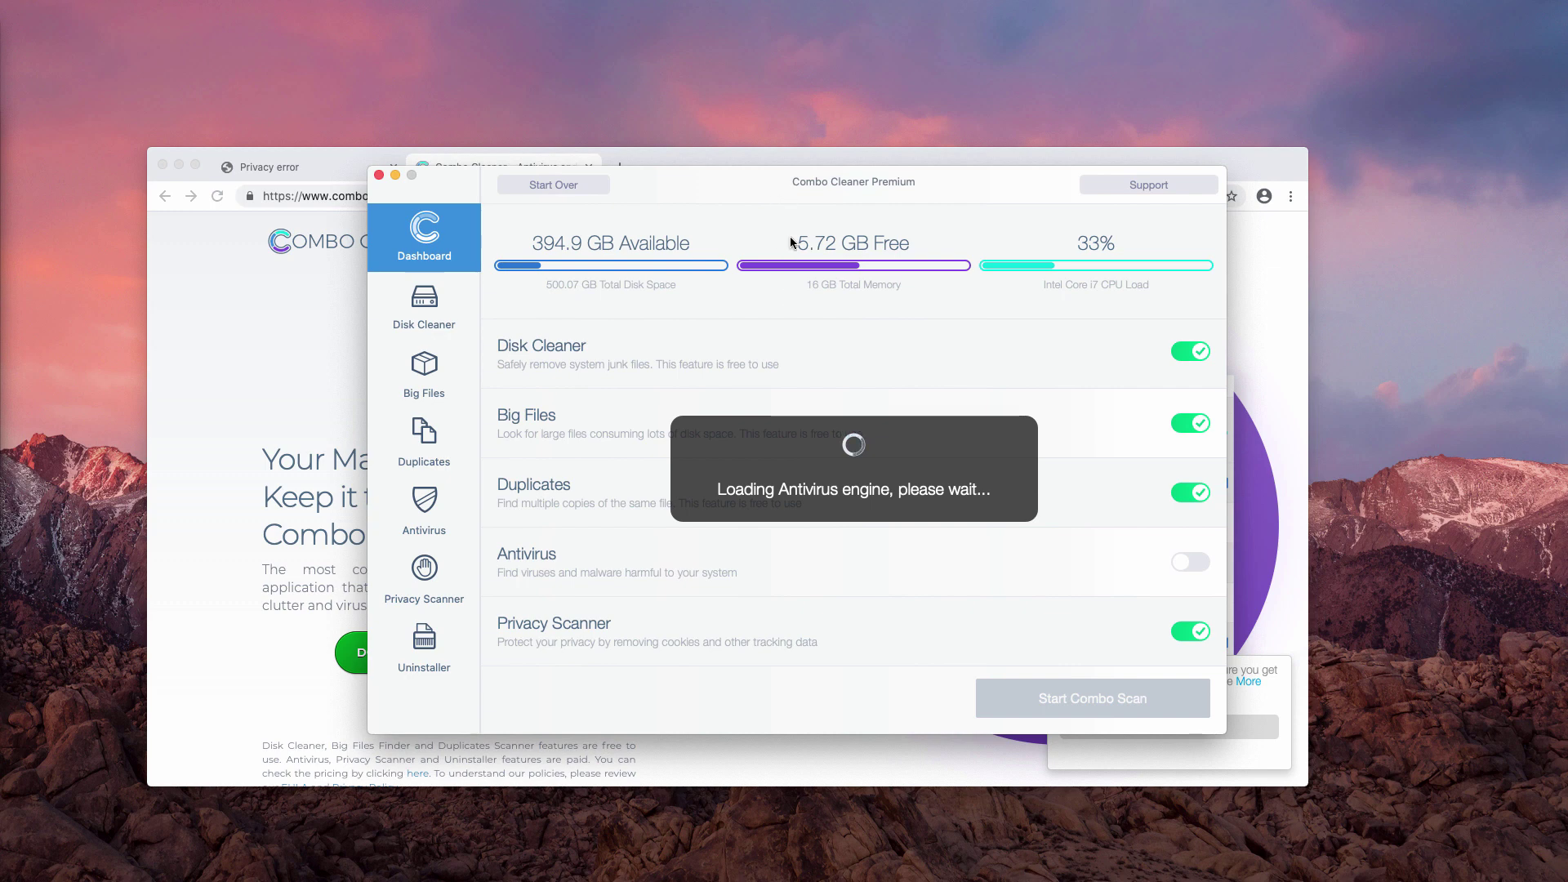
Start Combo Cleaner's full Combo Scan of the Mac
click(1096, 696)
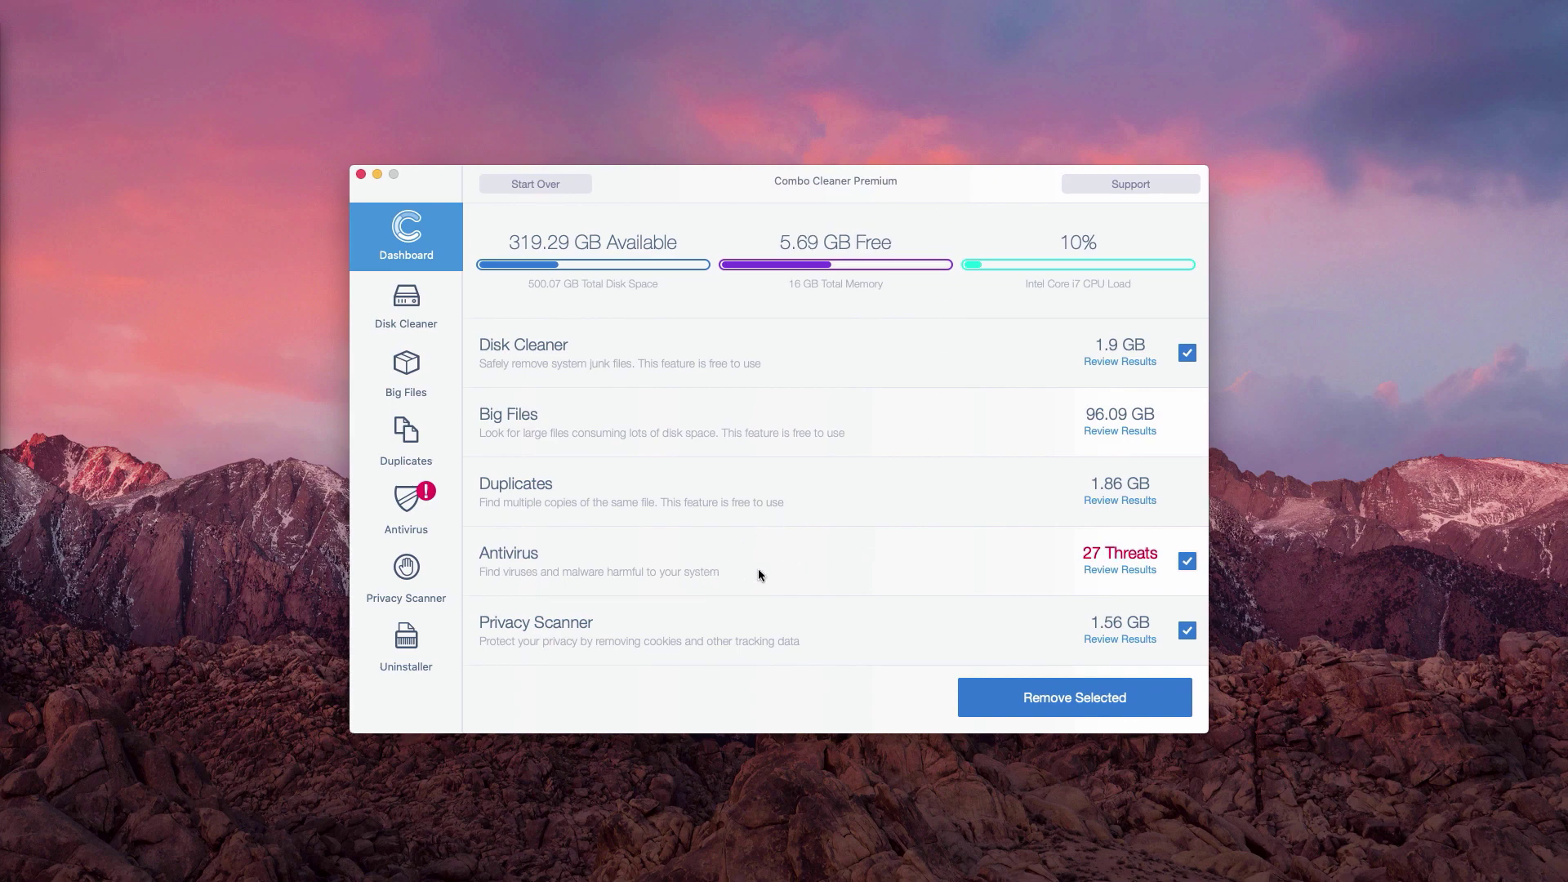
Review the 27 antivirus threats, including the hijacked-browser configuration and Flash Player adware files
click(1121, 571)
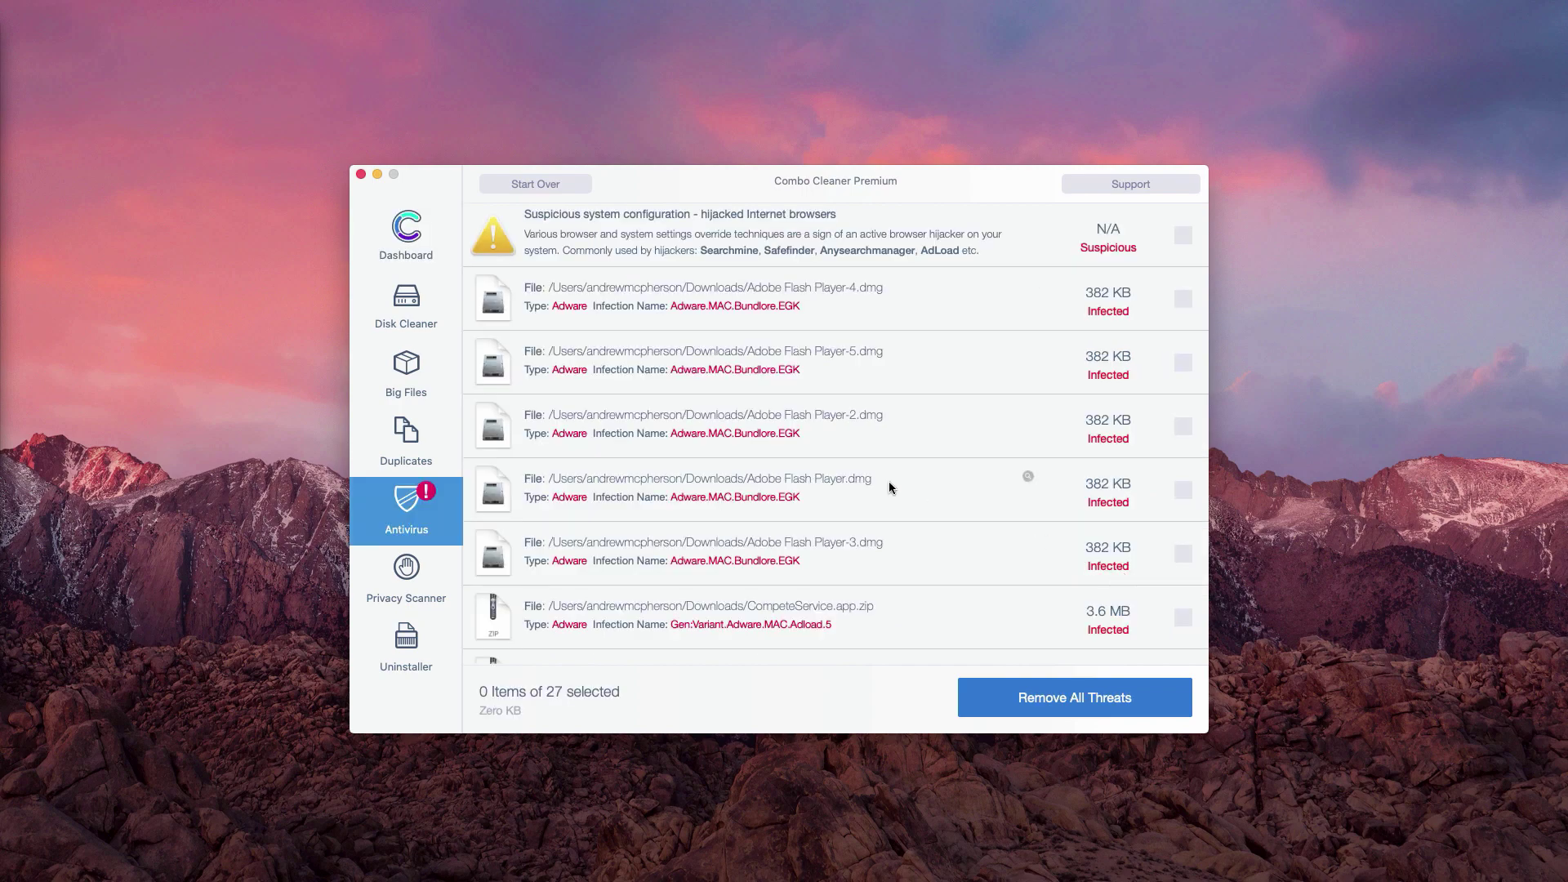
scroll(685, 381, down, 5)
scroll(684, 379, down, 15)
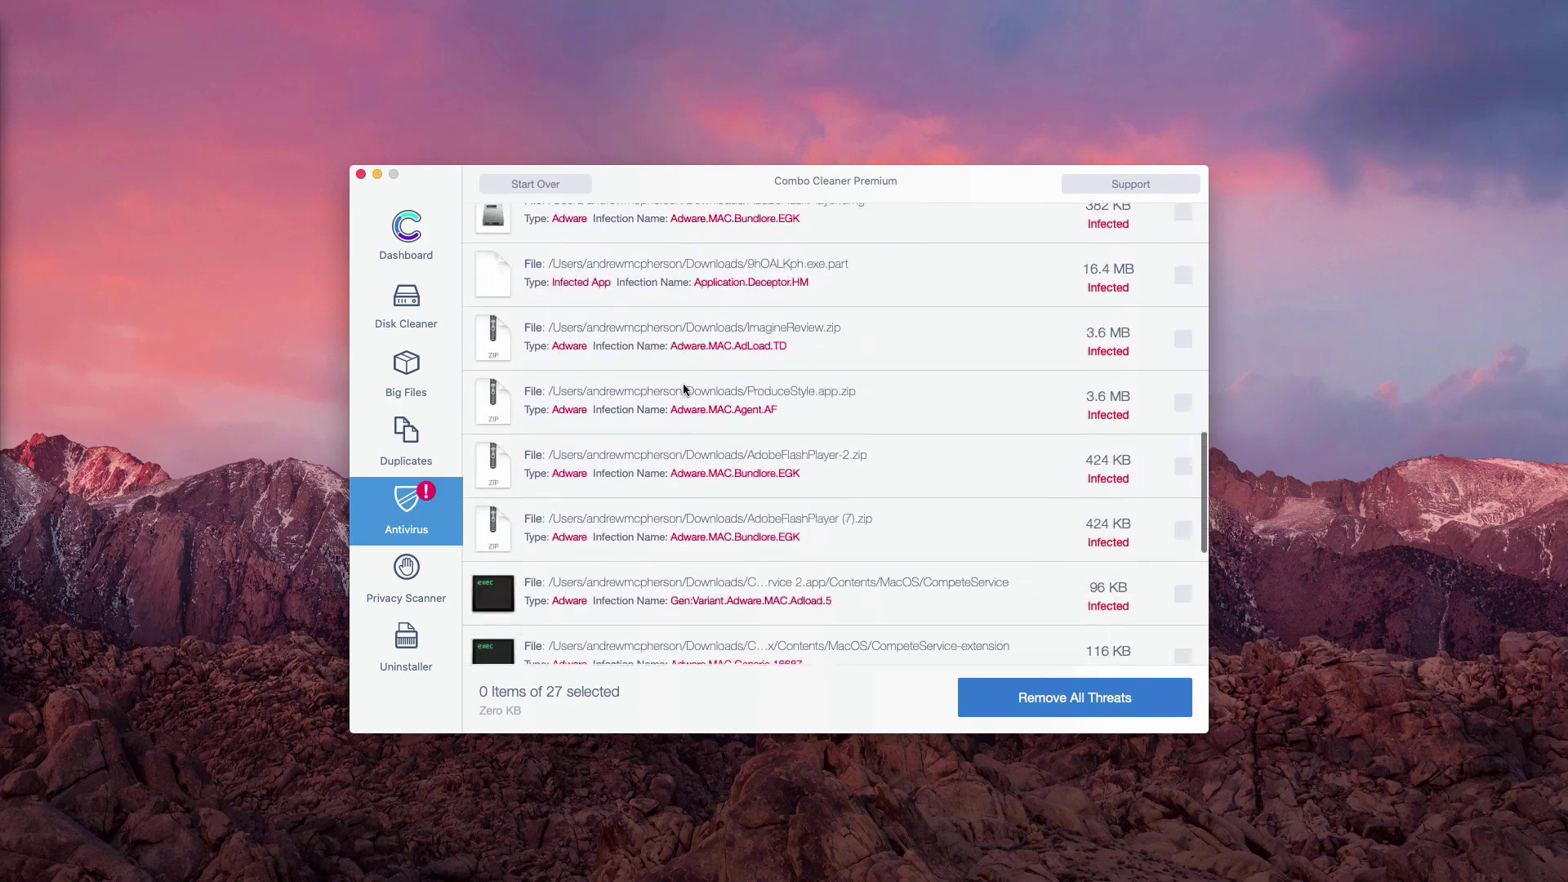
scroll(718, 451, up, 20)
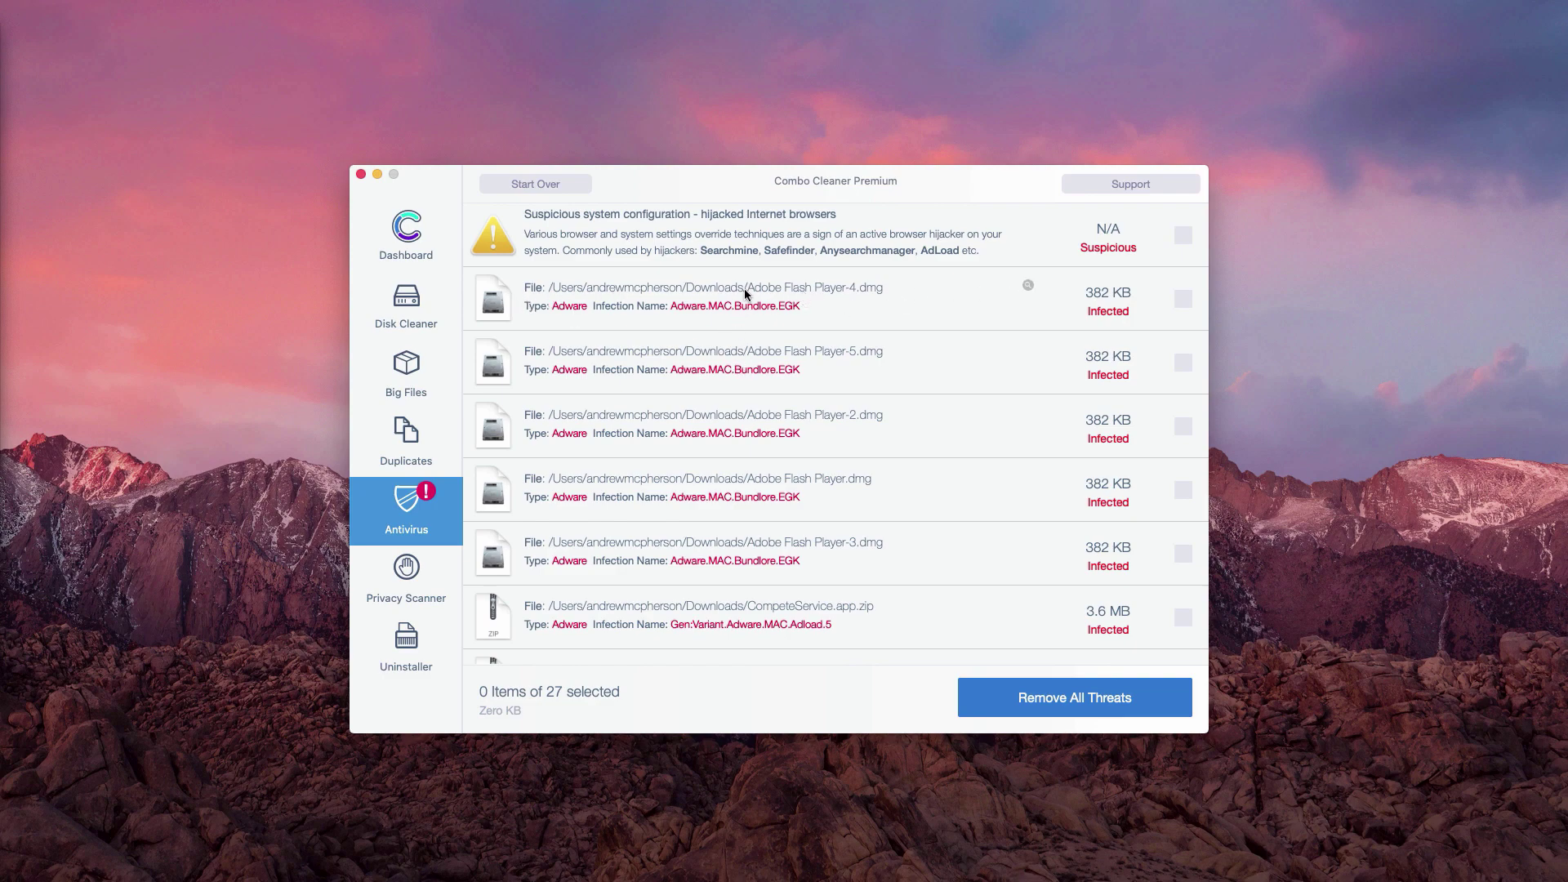
Reveal Adobe Flash Player-4.dmg in Finder and move it to the Trash
click(1028, 286)
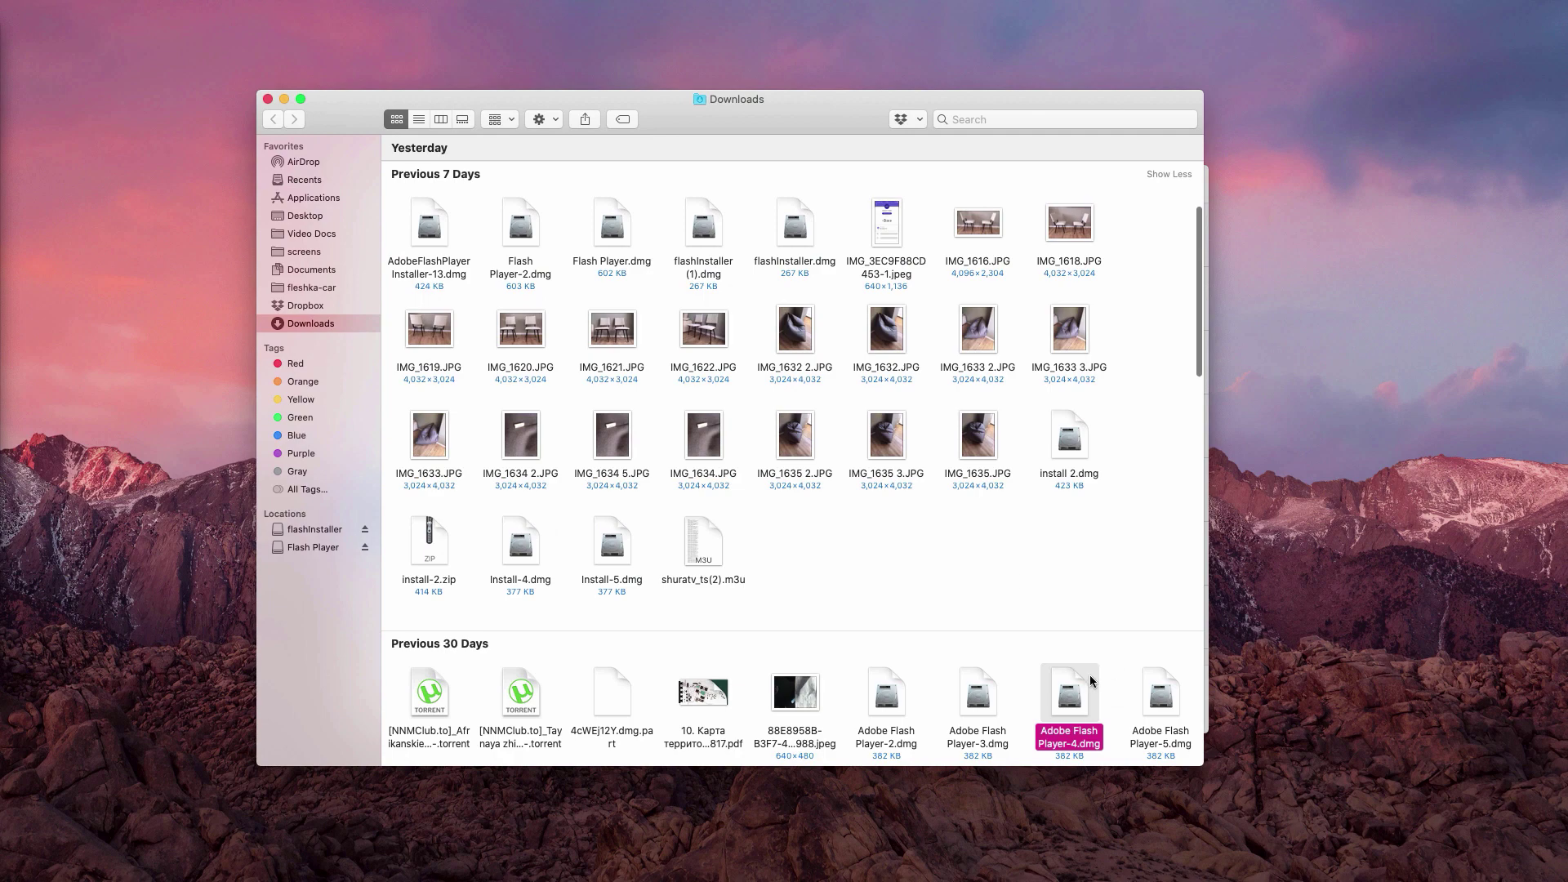
right_click(1072, 697)
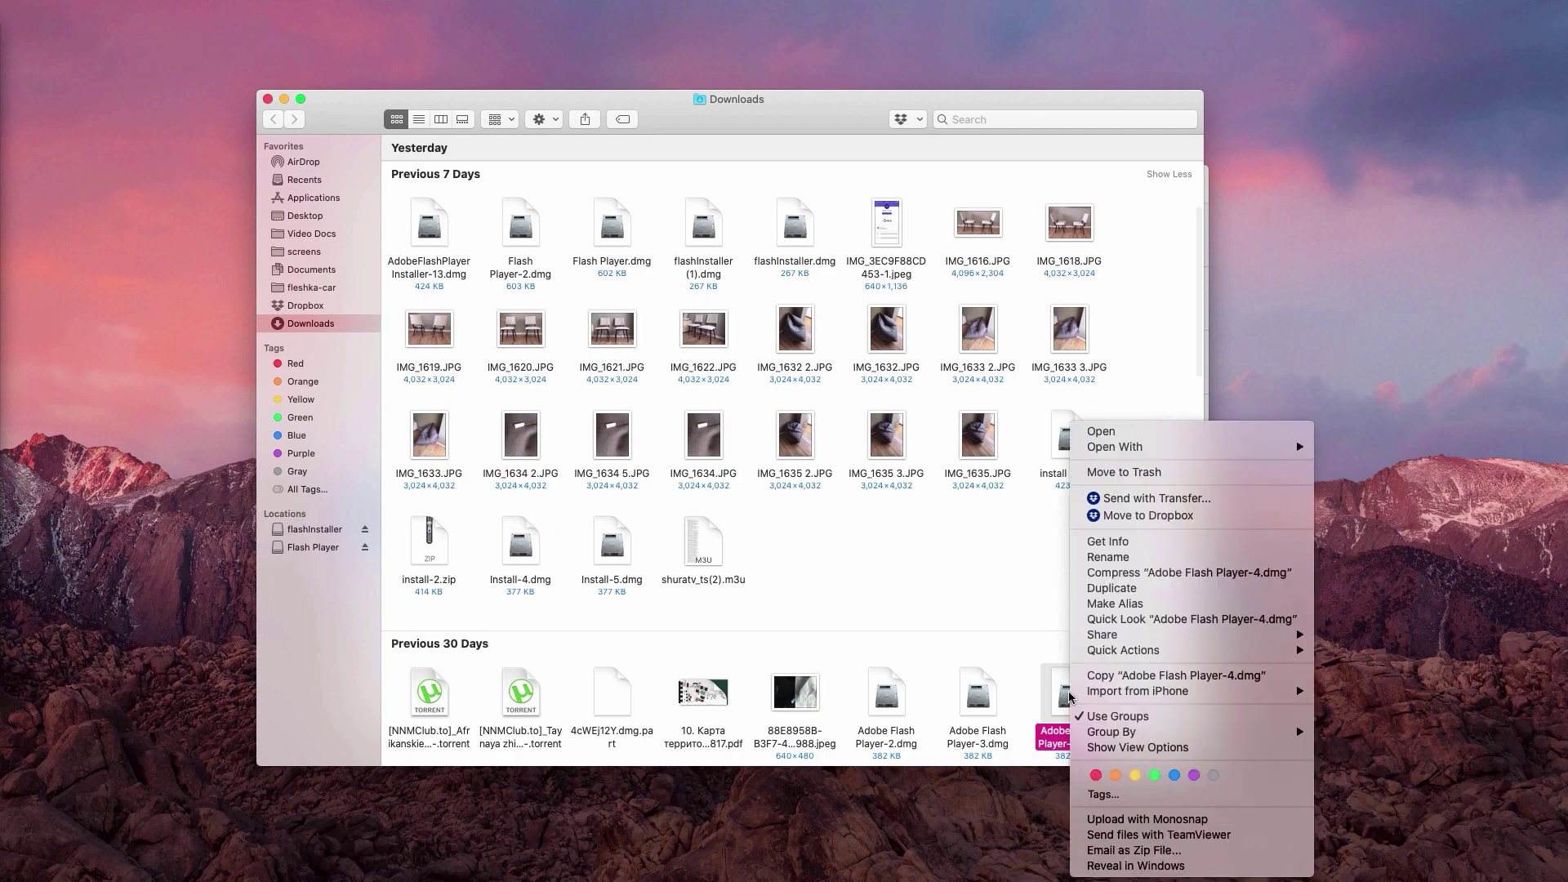
click(1125, 473)
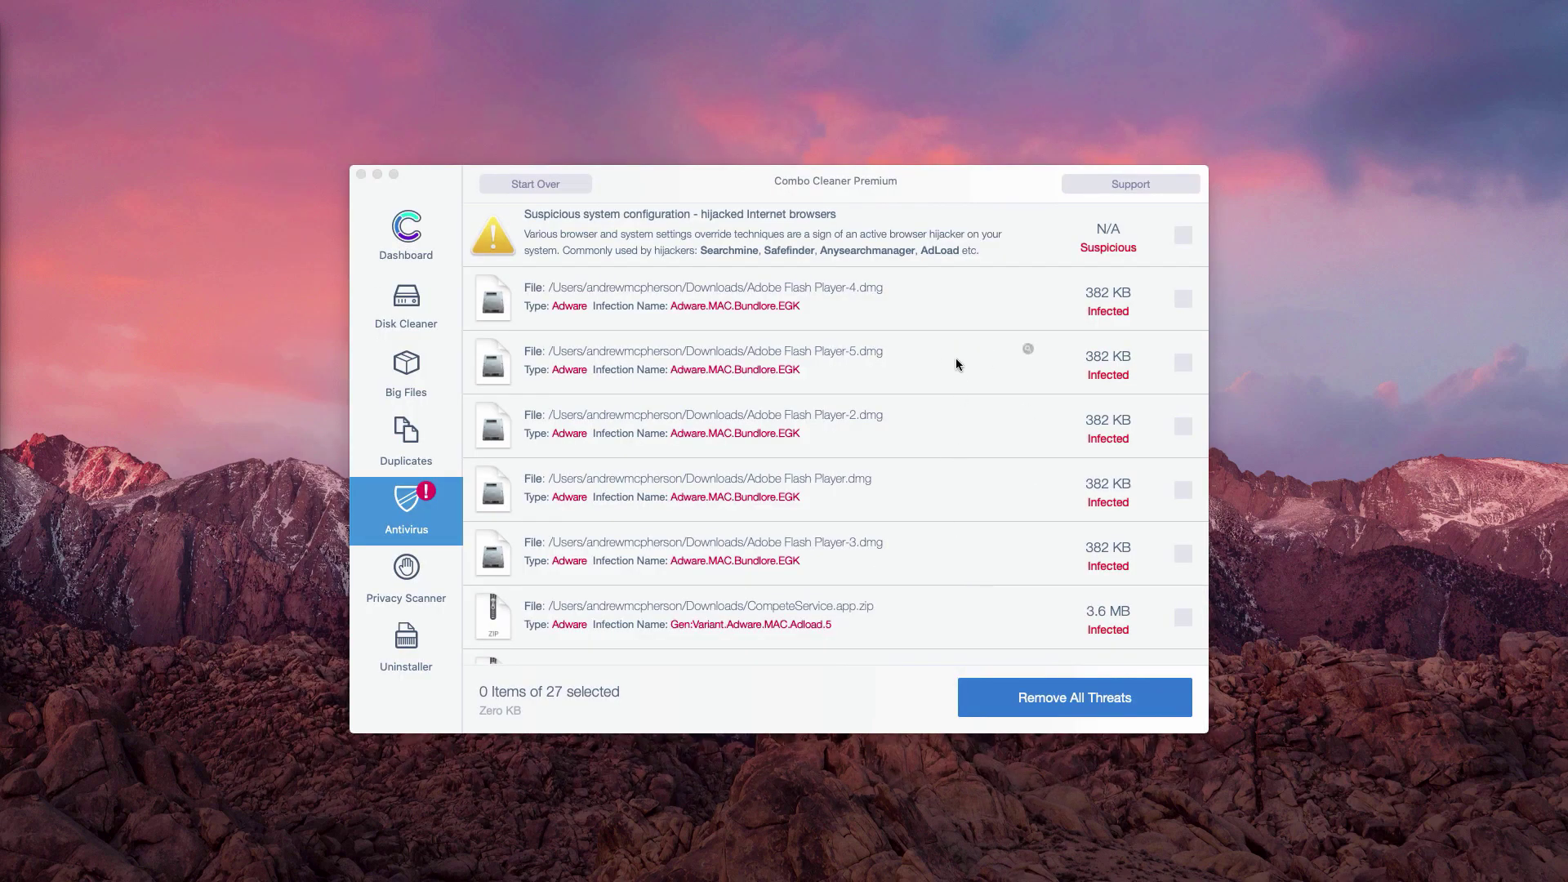
Toggle removal marks on Adobe Flash Player-5.dmg and Player-2.dmg, leaving both unmarked
scroll(957, 364, down, 2)
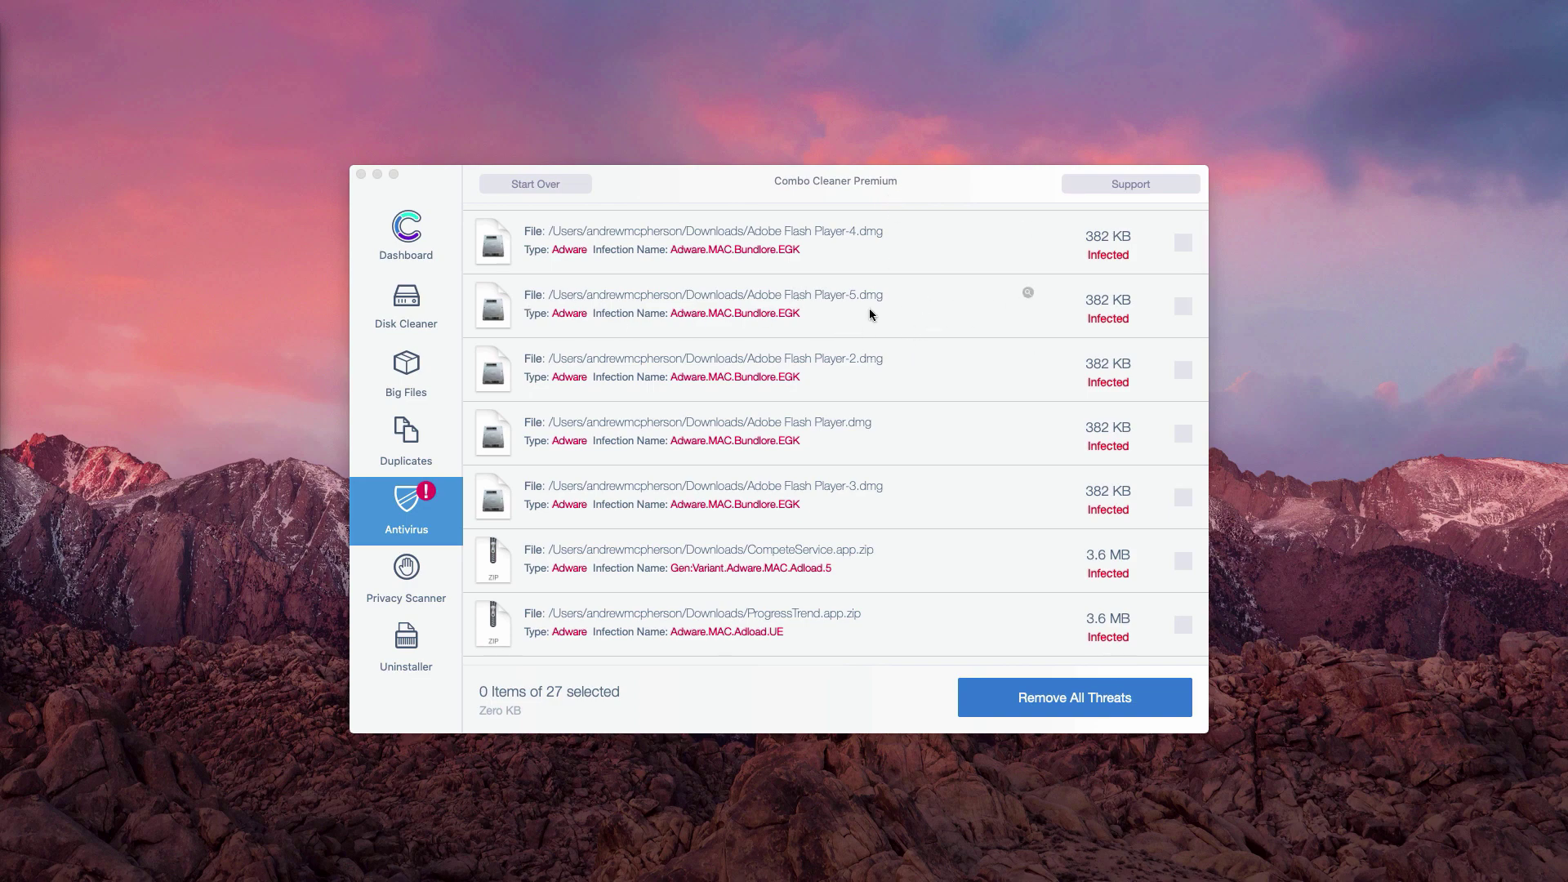
click(897, 299)
click(998, 292)
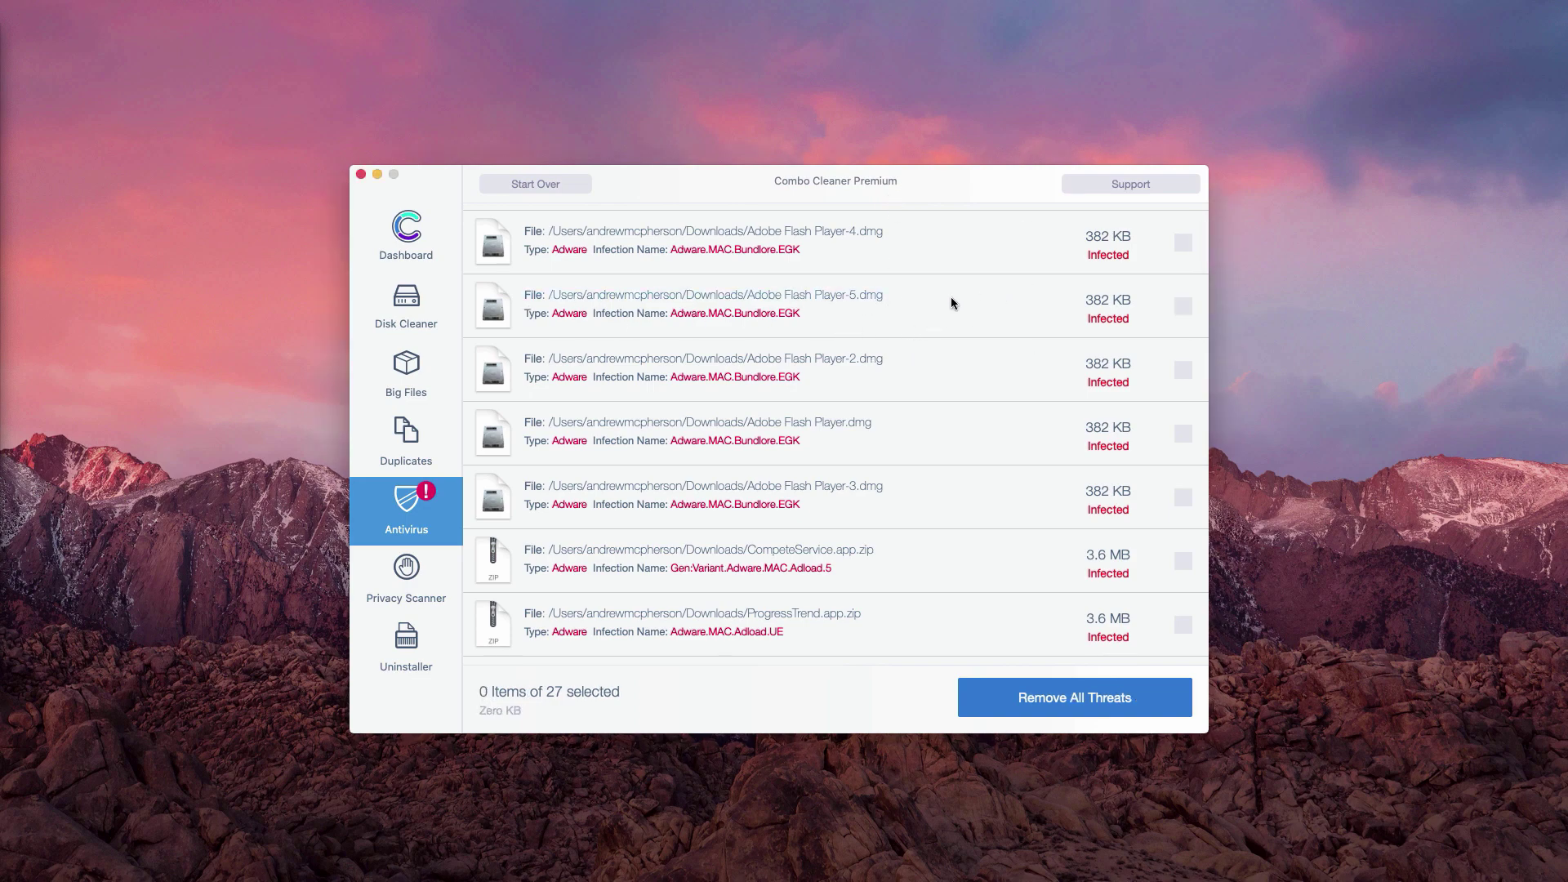
click(964, 296)
click(1182, 307)
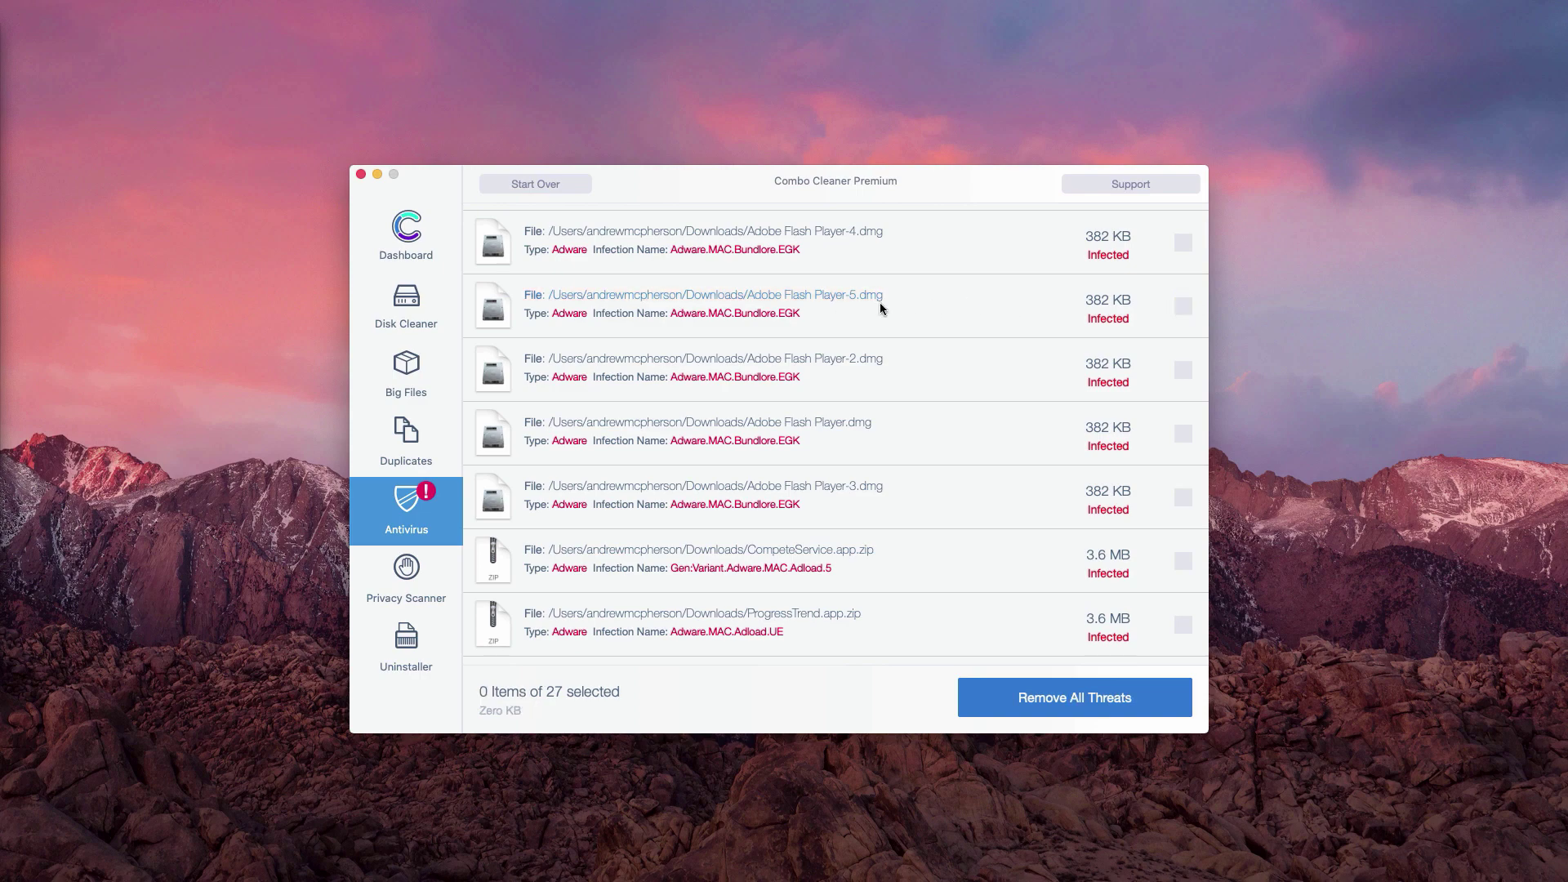
click(947, 298)
click(972, 311)
click(977, 310)
click(1053, 298)
click(1029, 303)
click(1038, 304)
click(1026, 368)
click(1026, 367)
Reveal Adobe Flash Player-5.dmg in Finder and move it to the Trash
click(1027, 292)
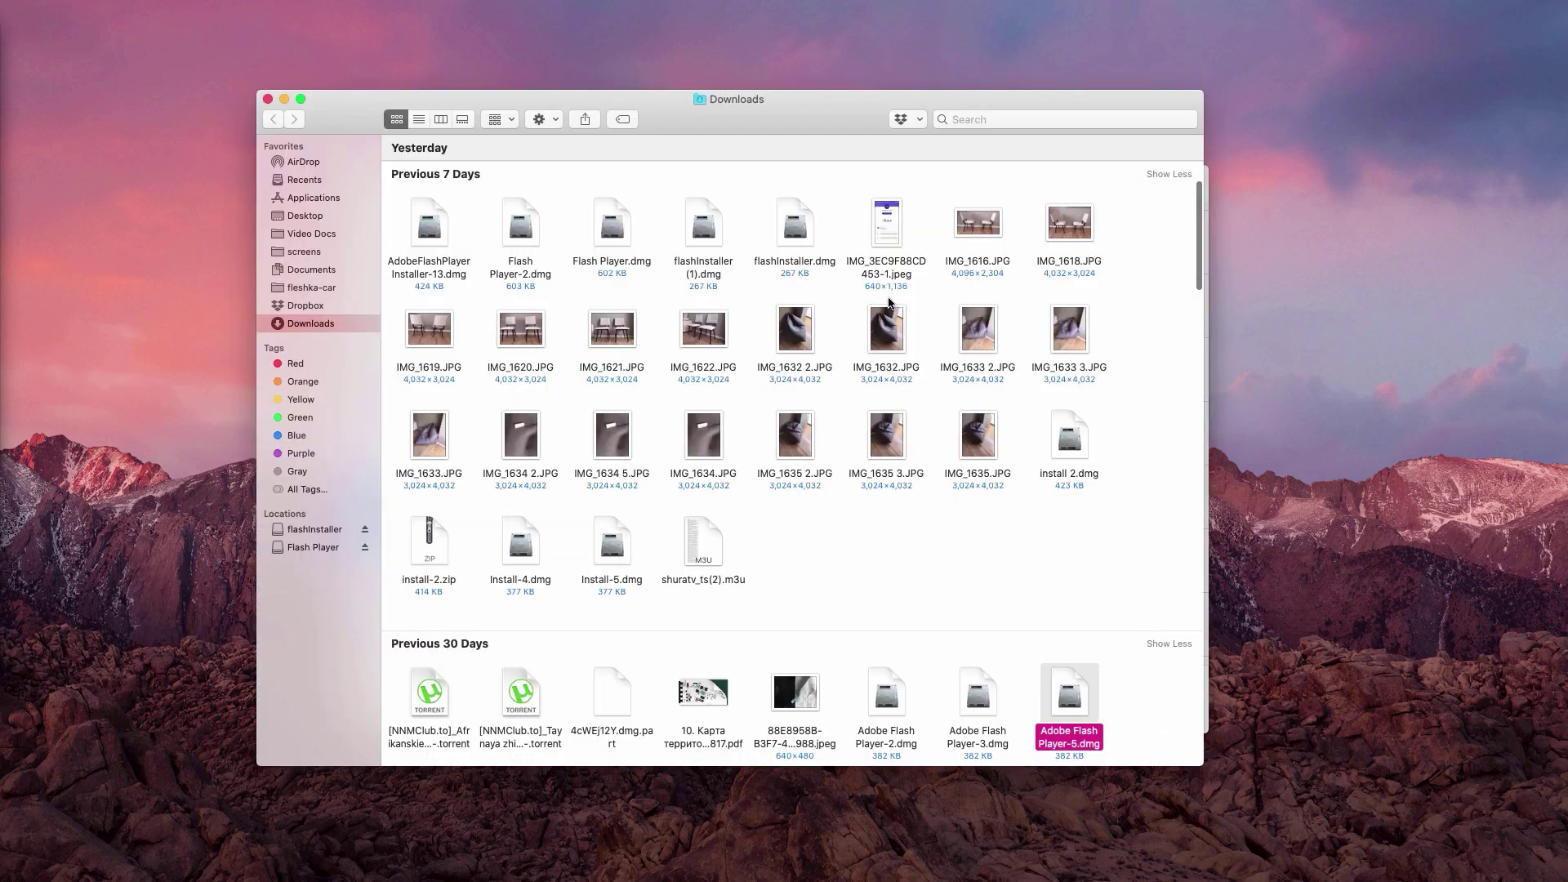
right_click(1057, 708)
click(1120, 473)
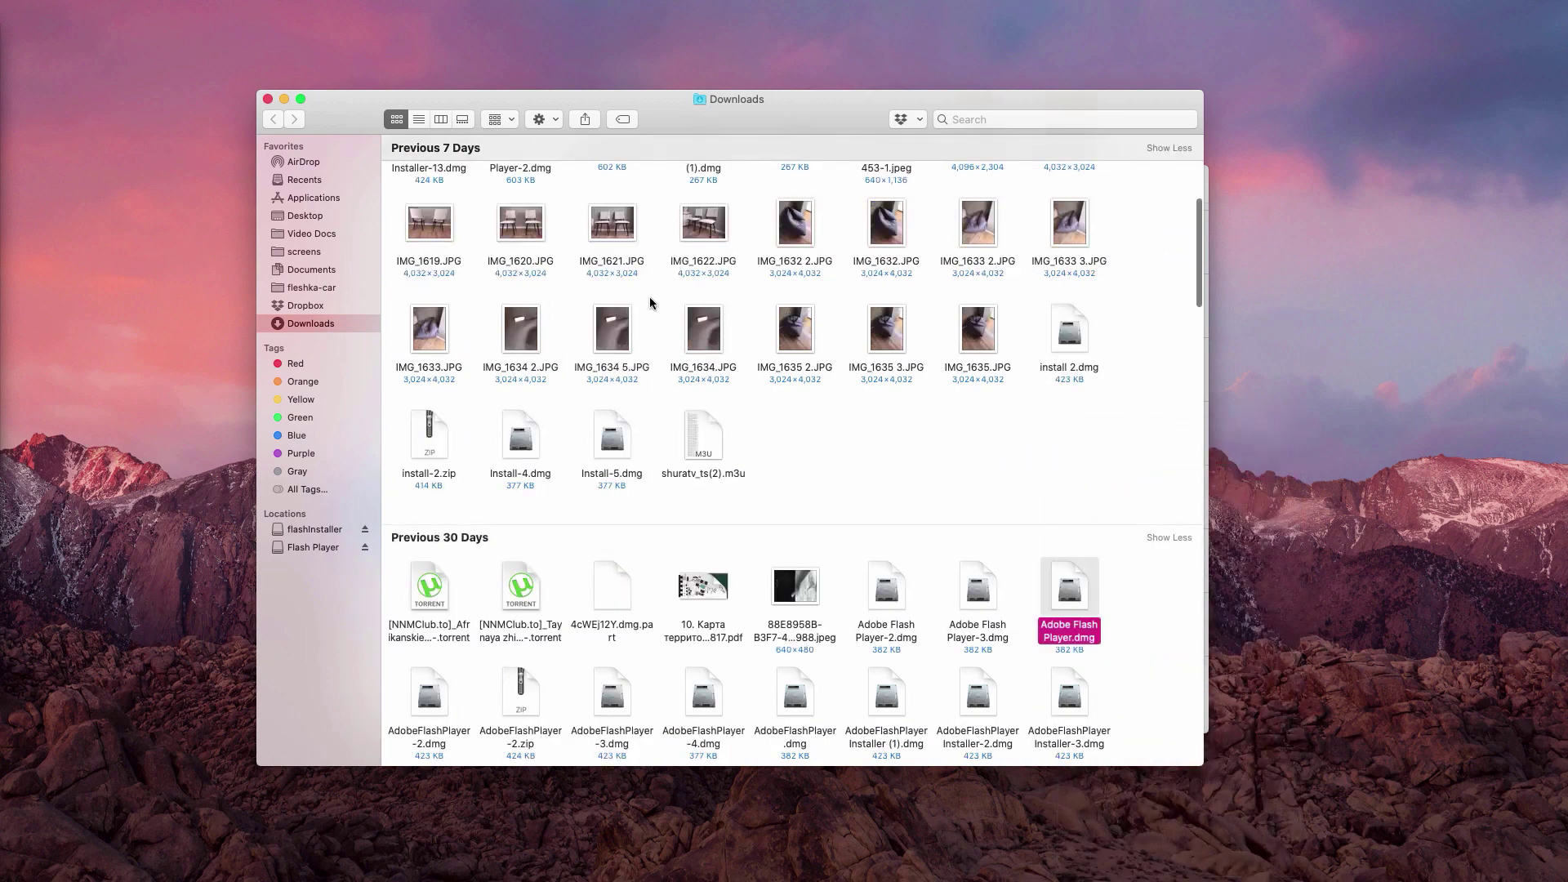
click(268, 99)
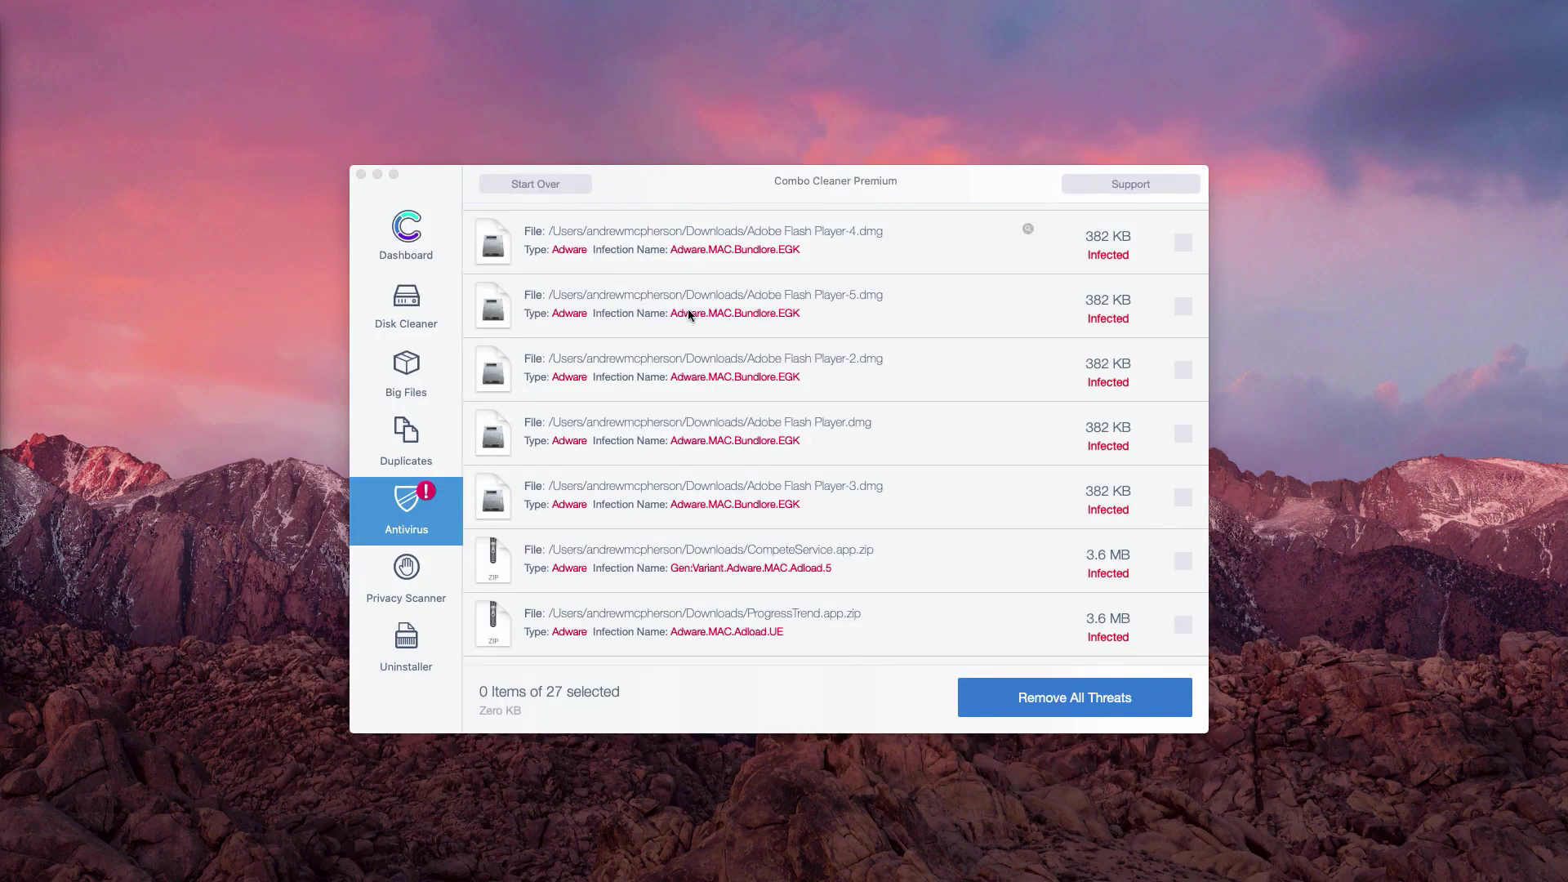
click(896, 179)
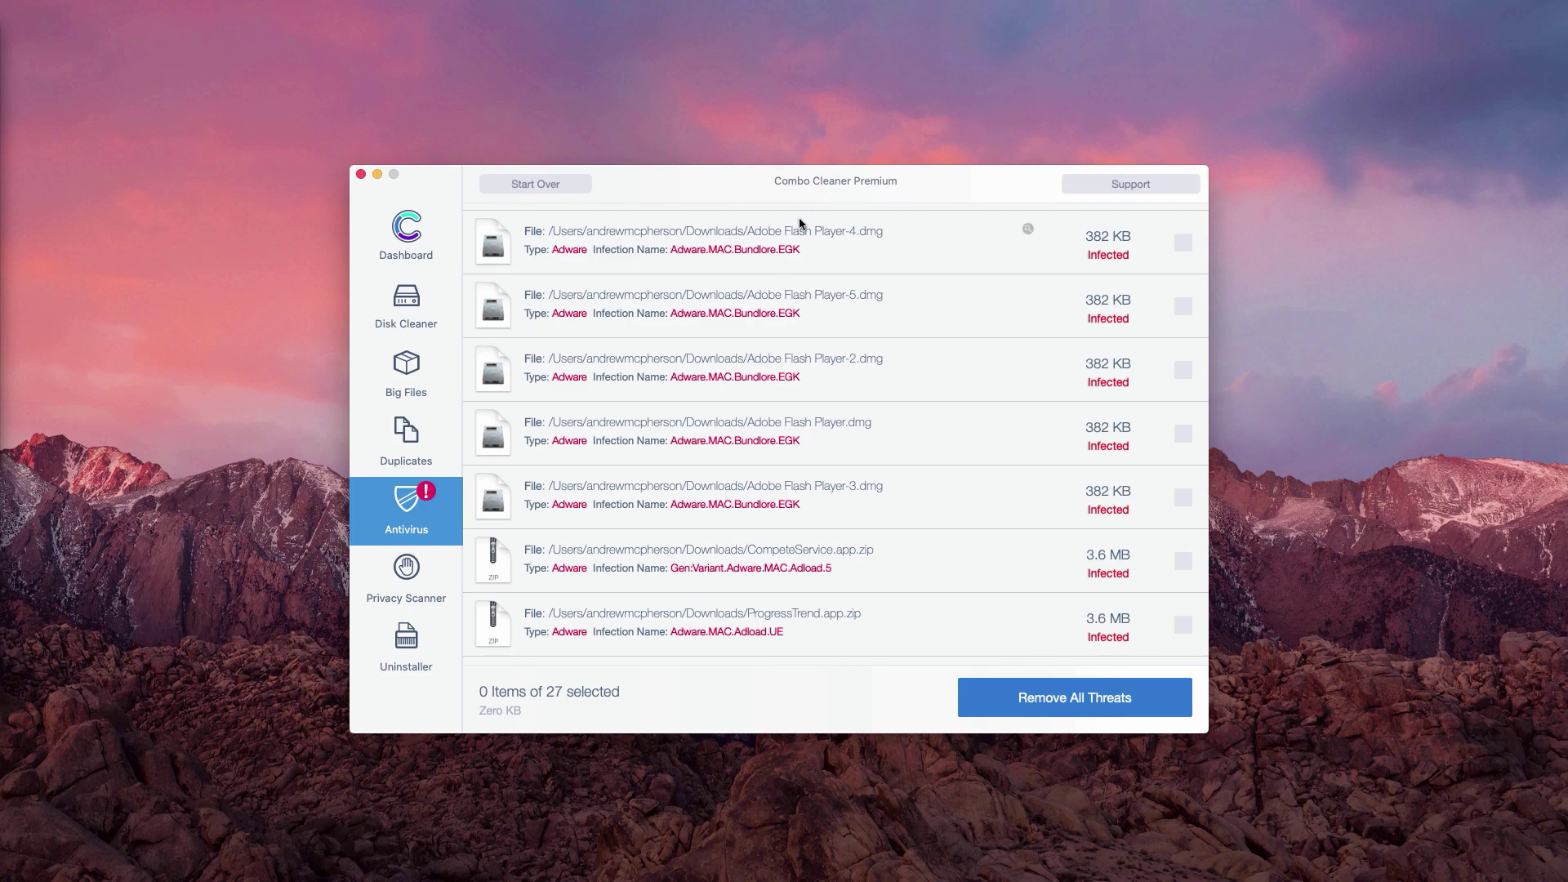
scroll(781, 409, up, 3)
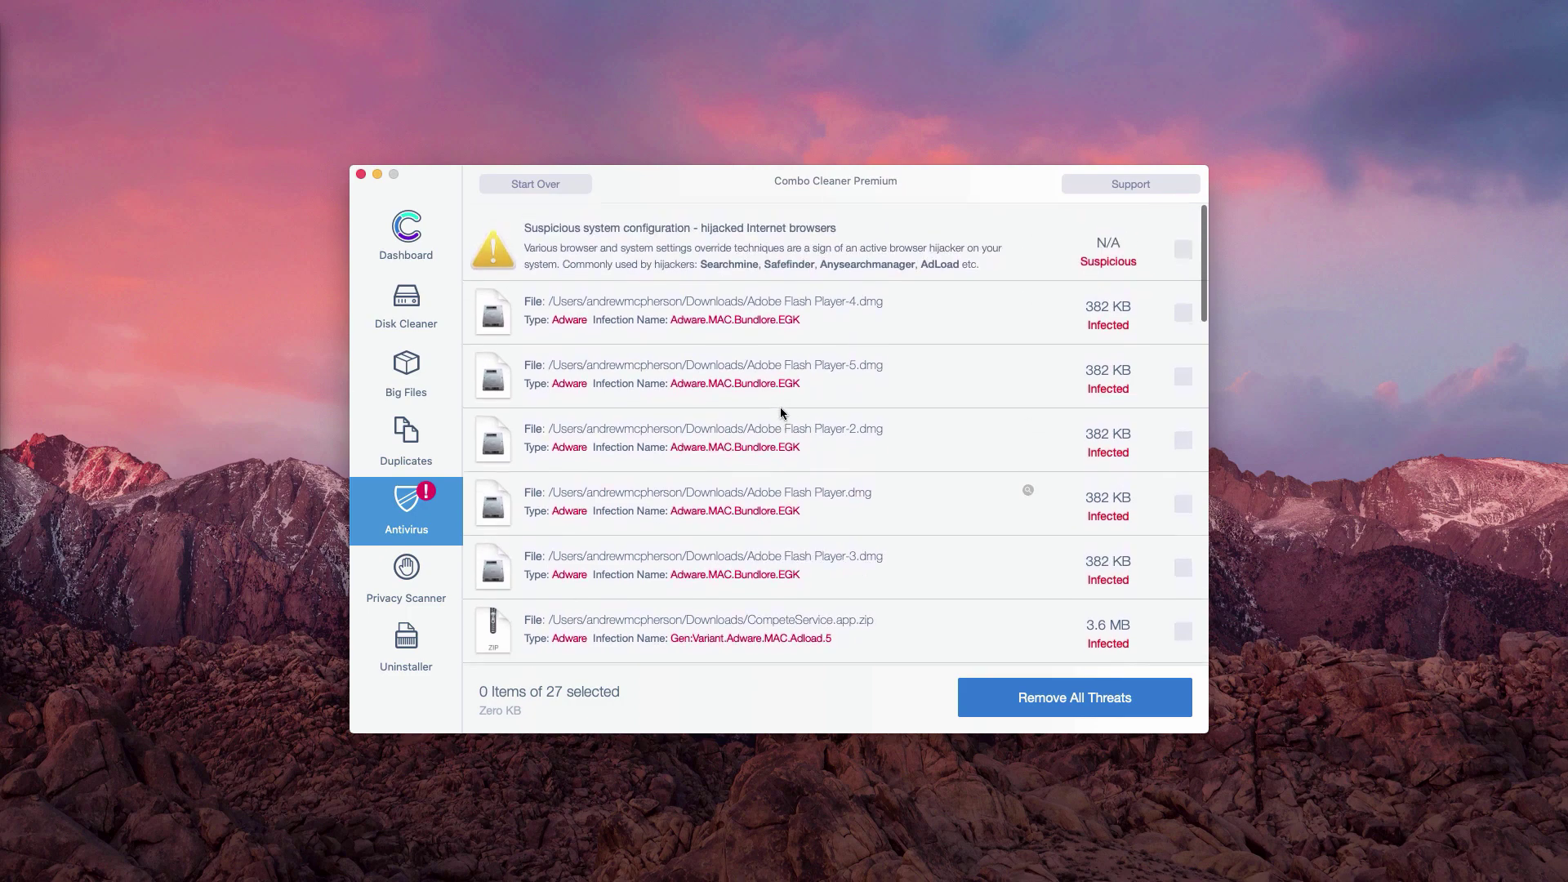
scroll(781, 407, down, 10)
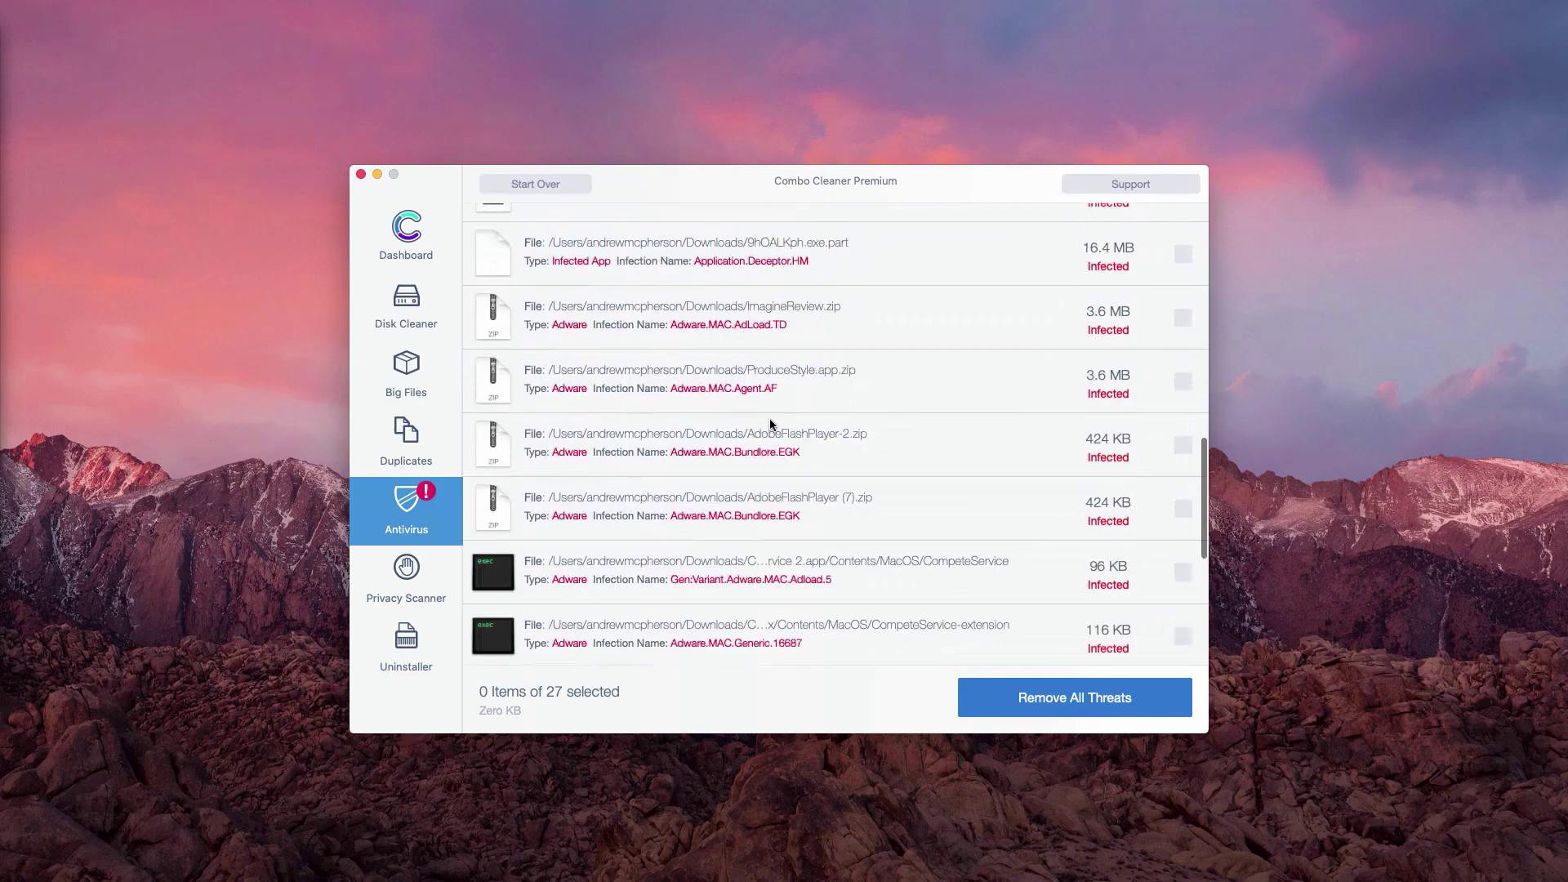
scroll(774, 458, up, 8)
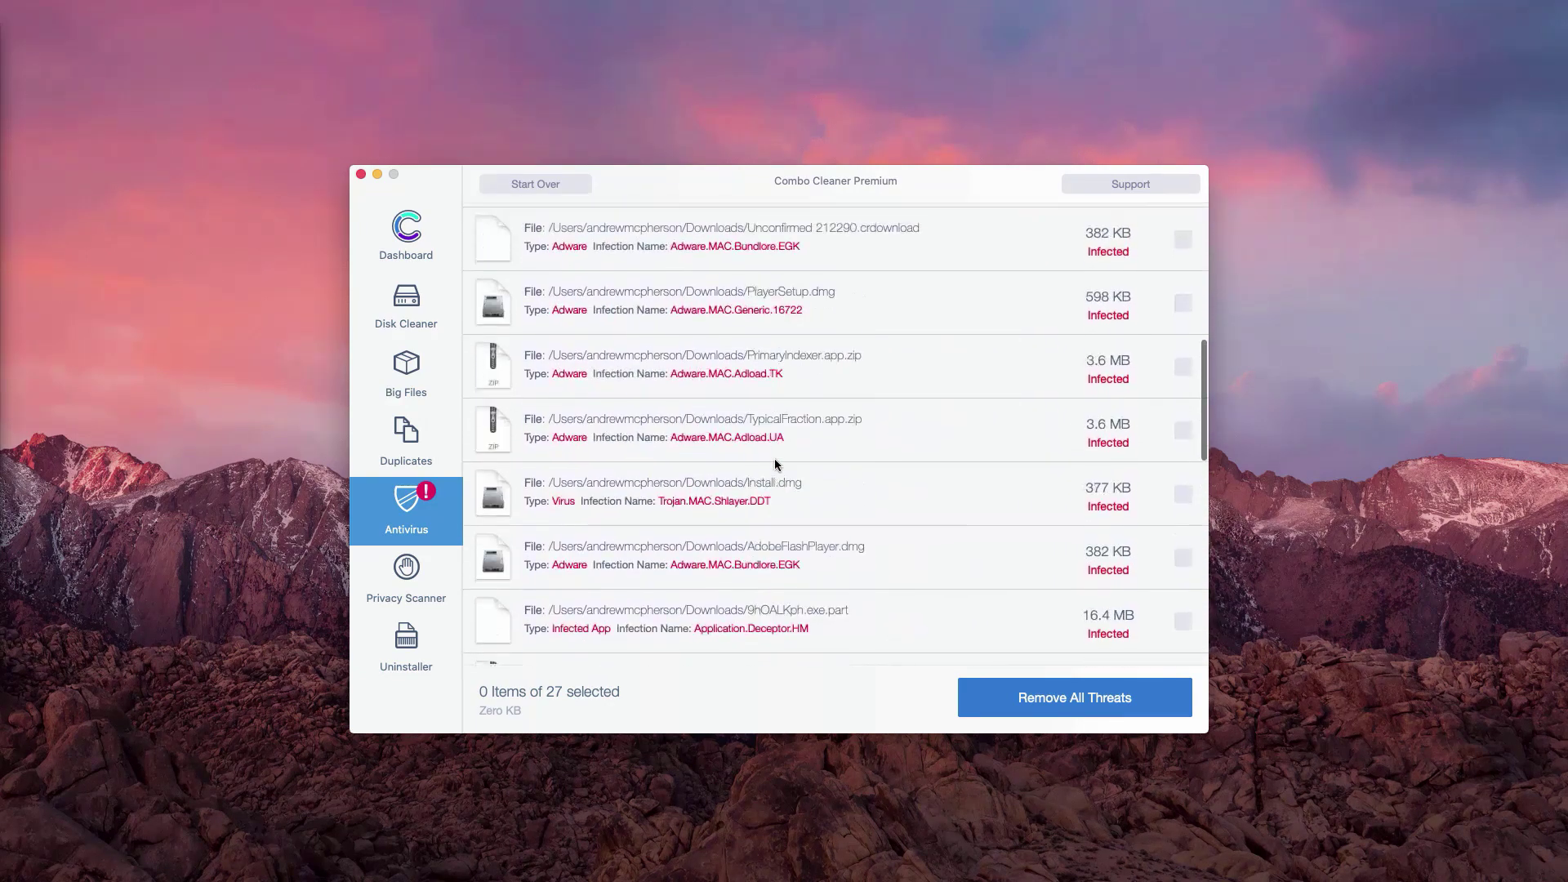
scroll(784, 433, up, 10)
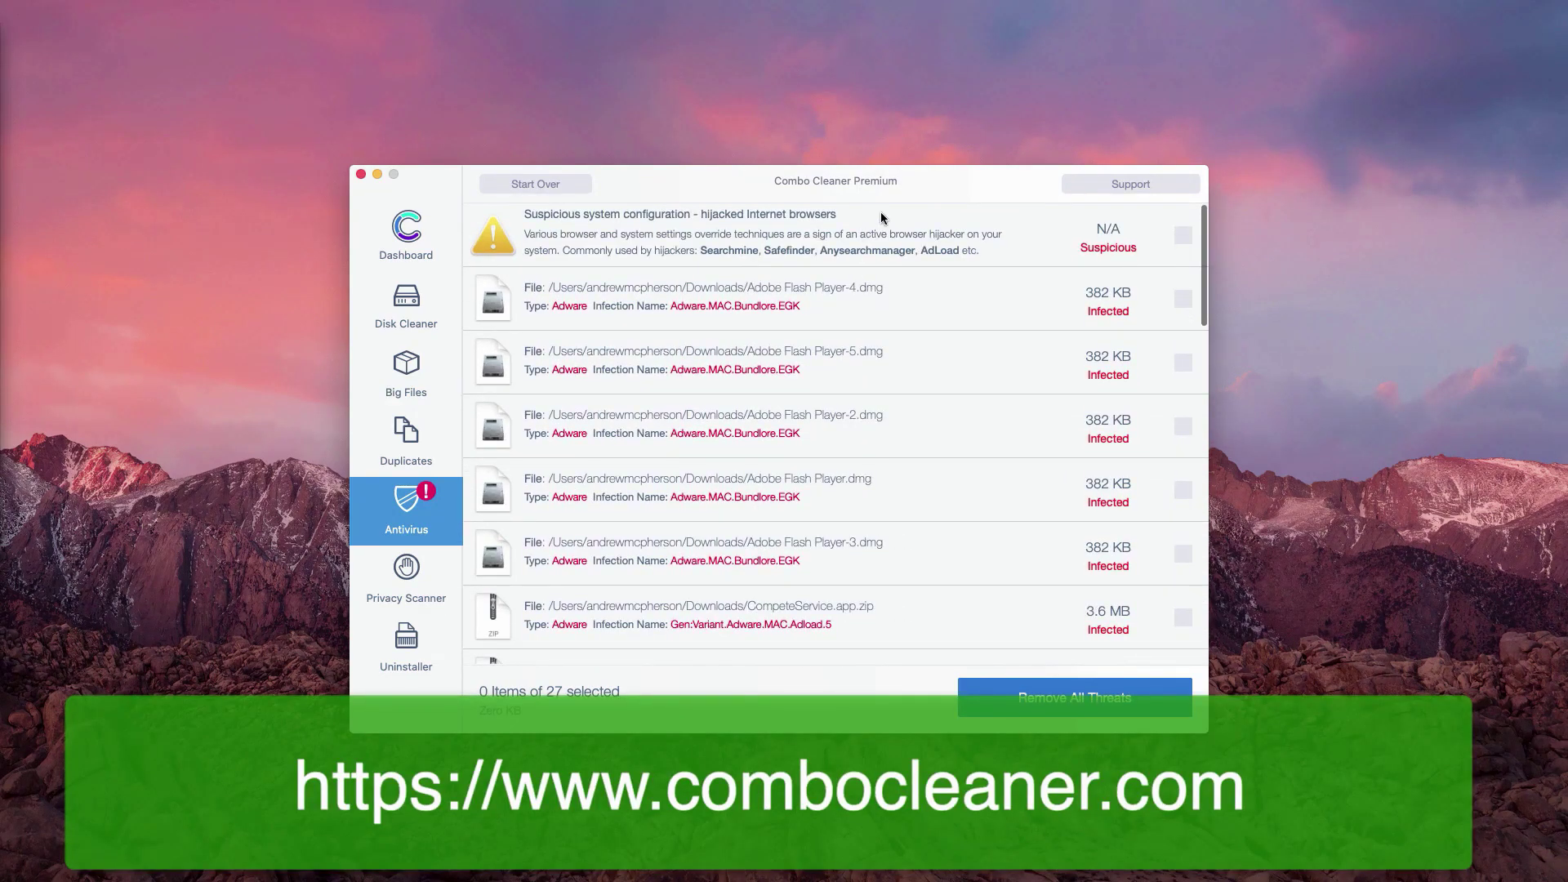